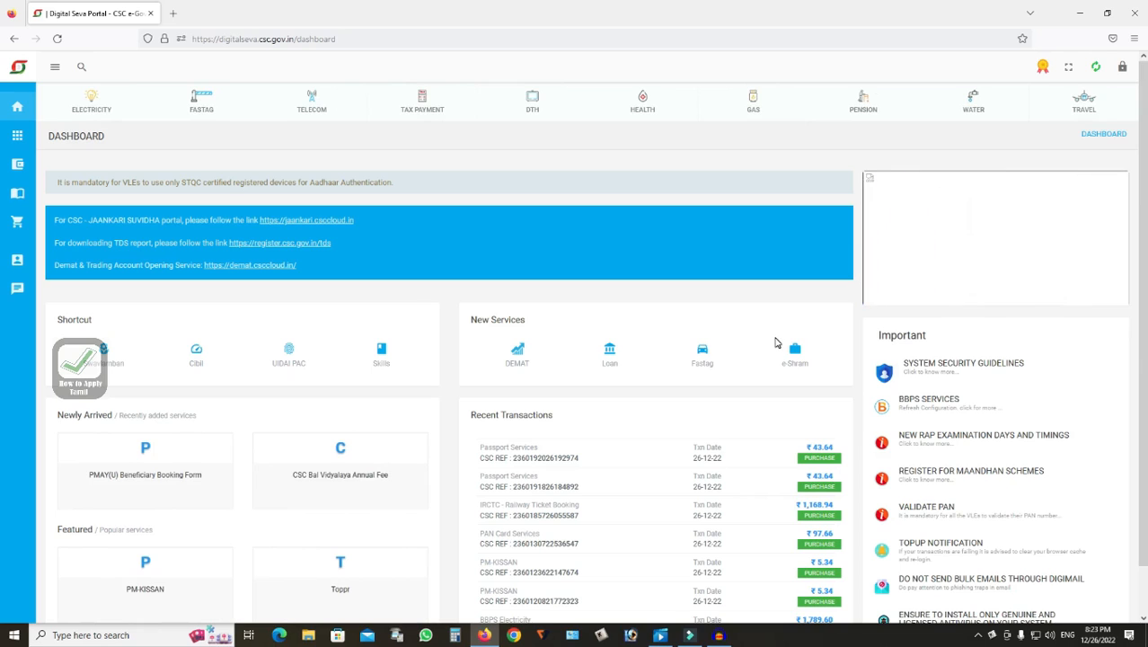
Search the portal for irc and open the IRCTC - Railway Ticket Booking service
left_click(80, 70)
type("irc")
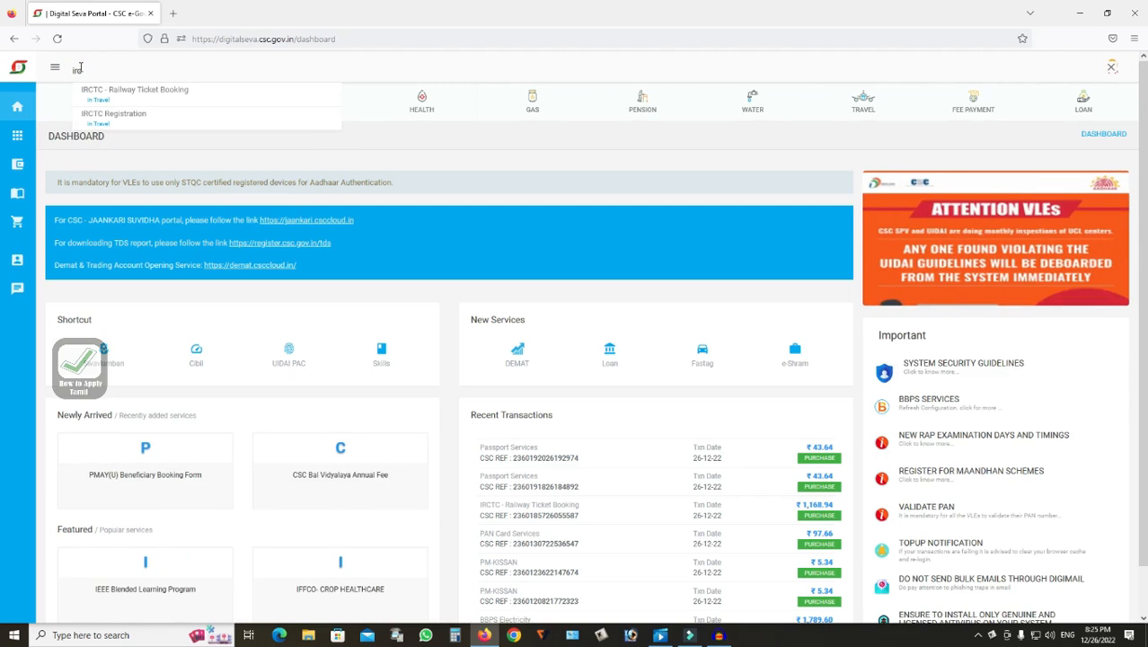
left_click(135, 93)
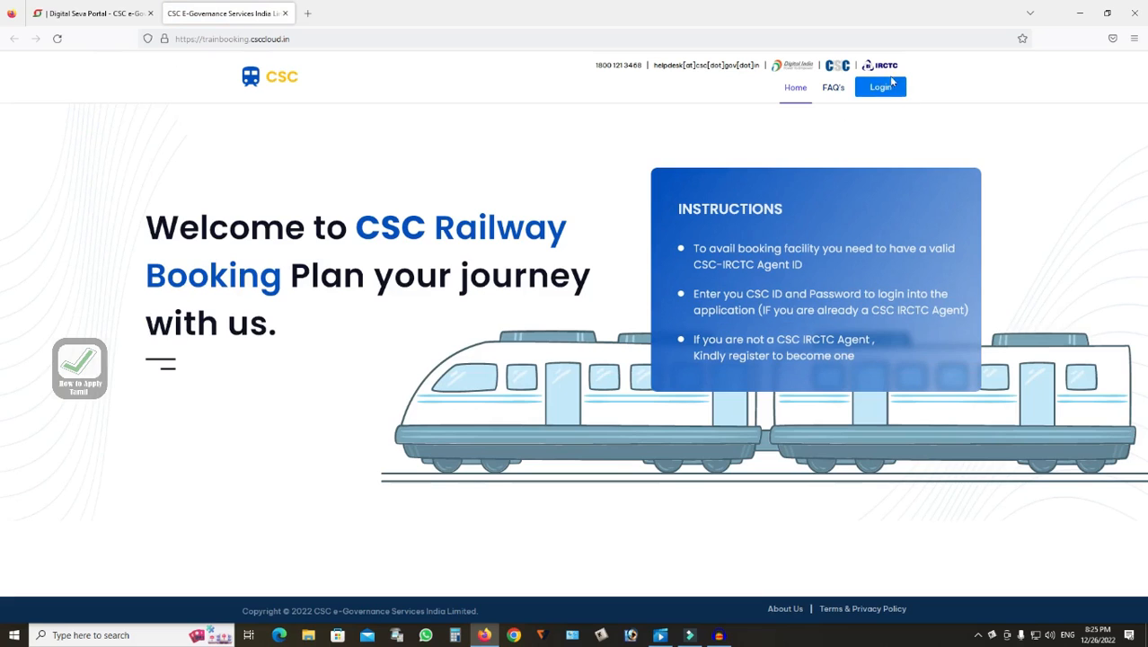
Log in to the railway booking site, accepting the IRCTC rules and regulations
left_click(881, 90)
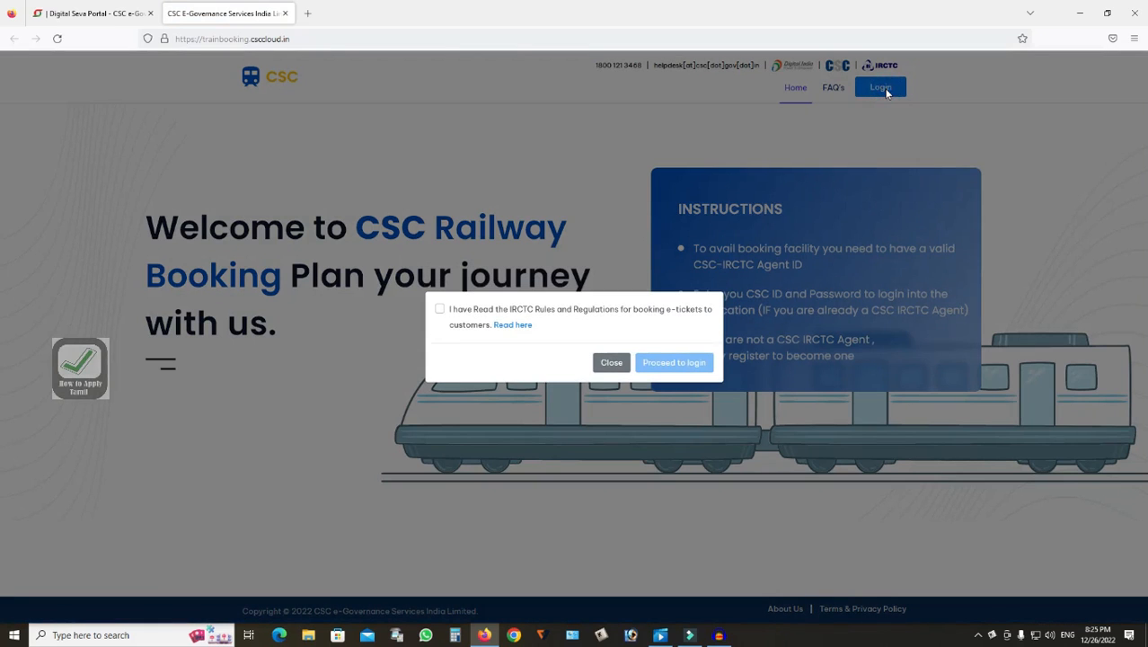
left_click(439, 309)
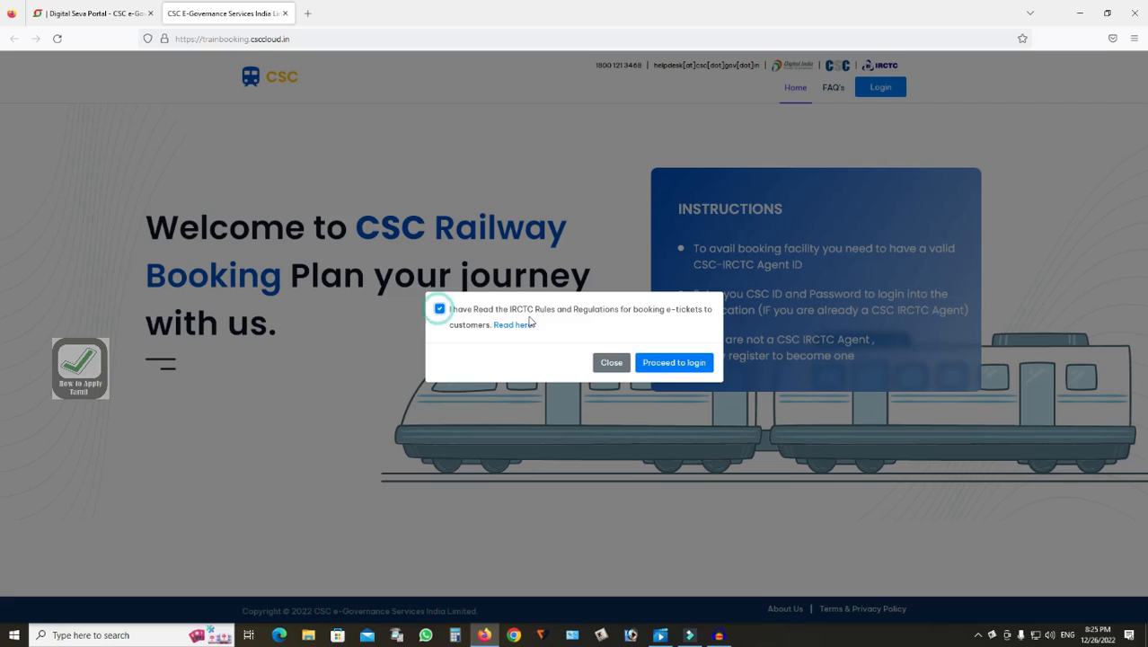
left_click(683, 364)
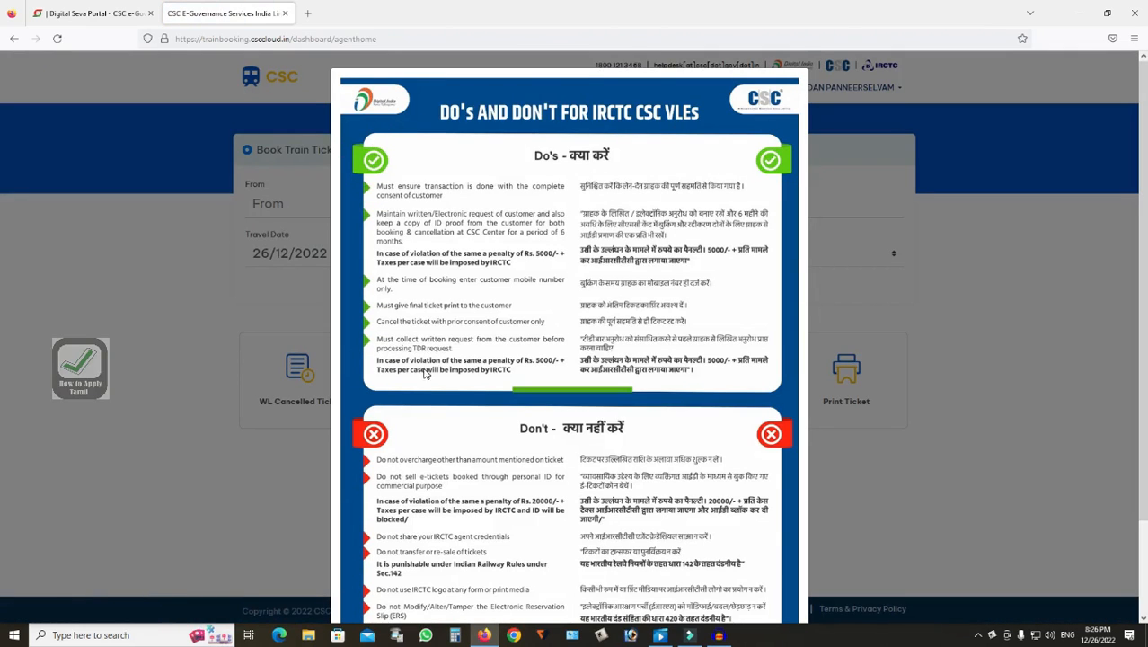
Agree to the Do's and Don'ts for IRCTC CSC VLEs and submit
scroll(453, 314, "down", 3)
left_click(345, 584)
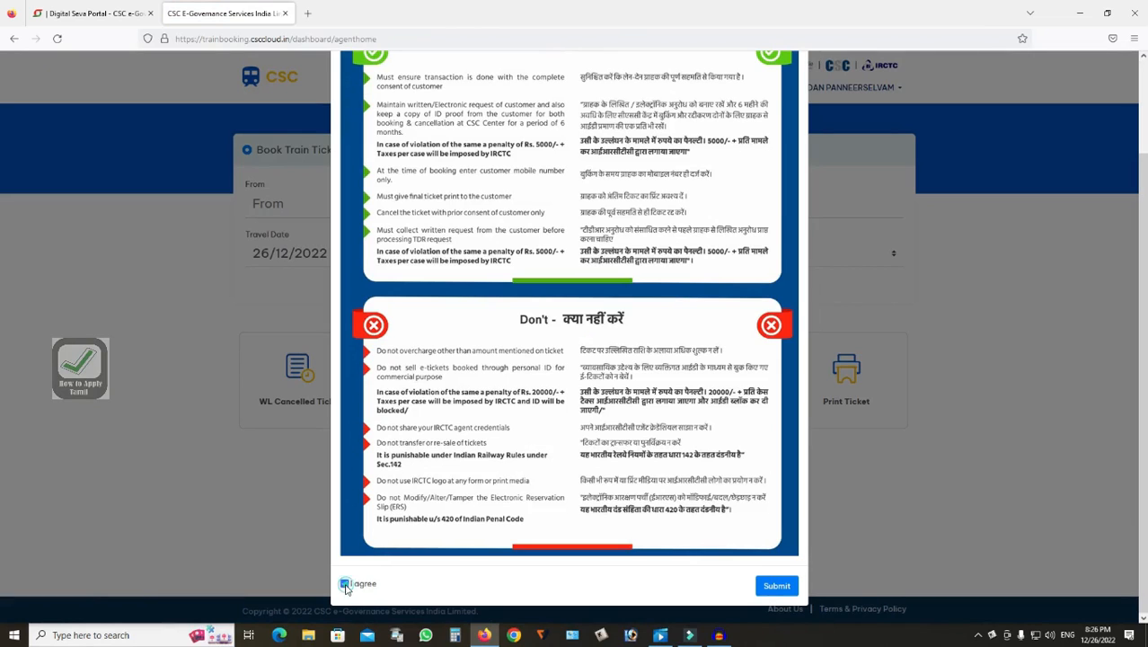
left_click(775, 588)
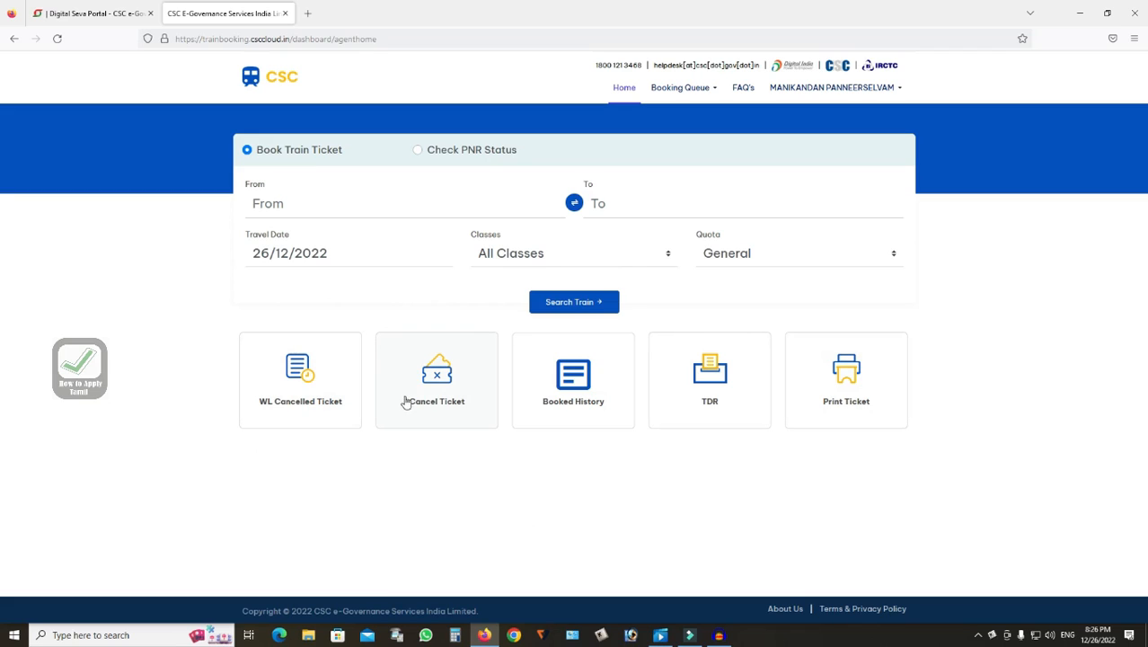
Open the Cancel Ticket list, then return to the home page
left_click(432, 389)
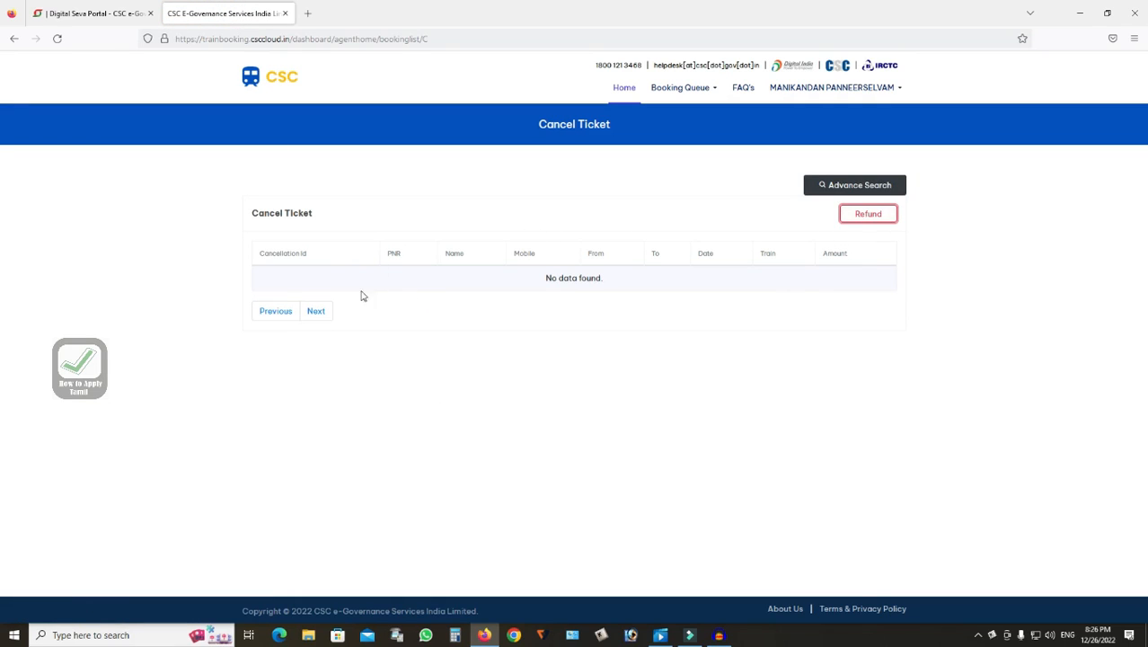
left_click(620, 92)
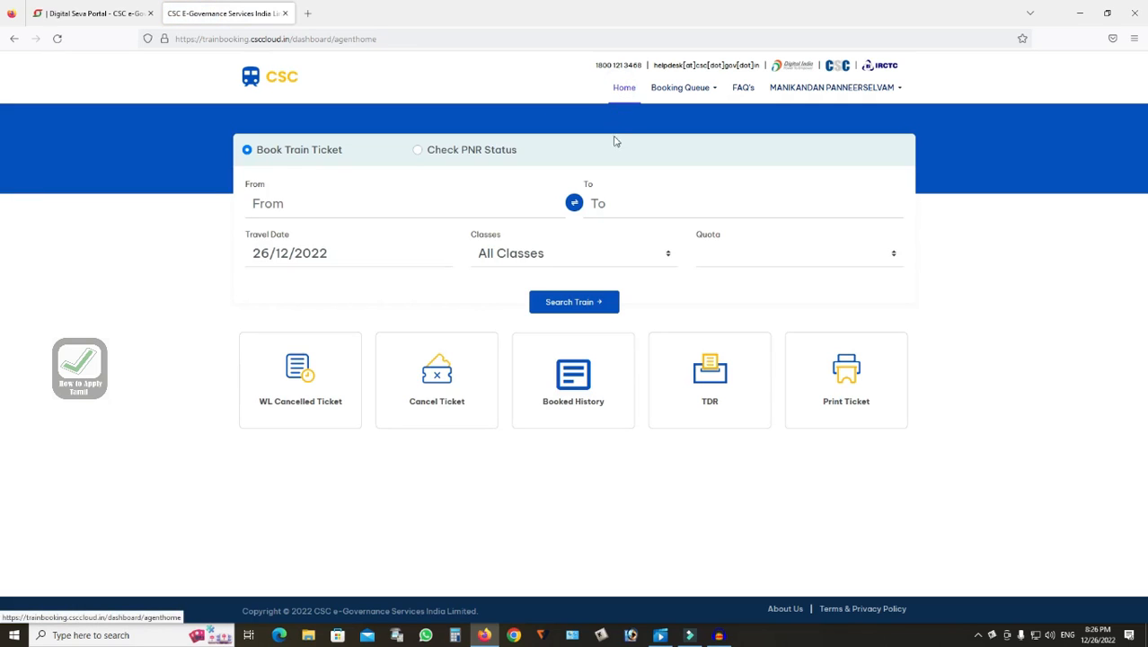
Open the Booked History and the first booking's PNR details
left_click(574, 389)
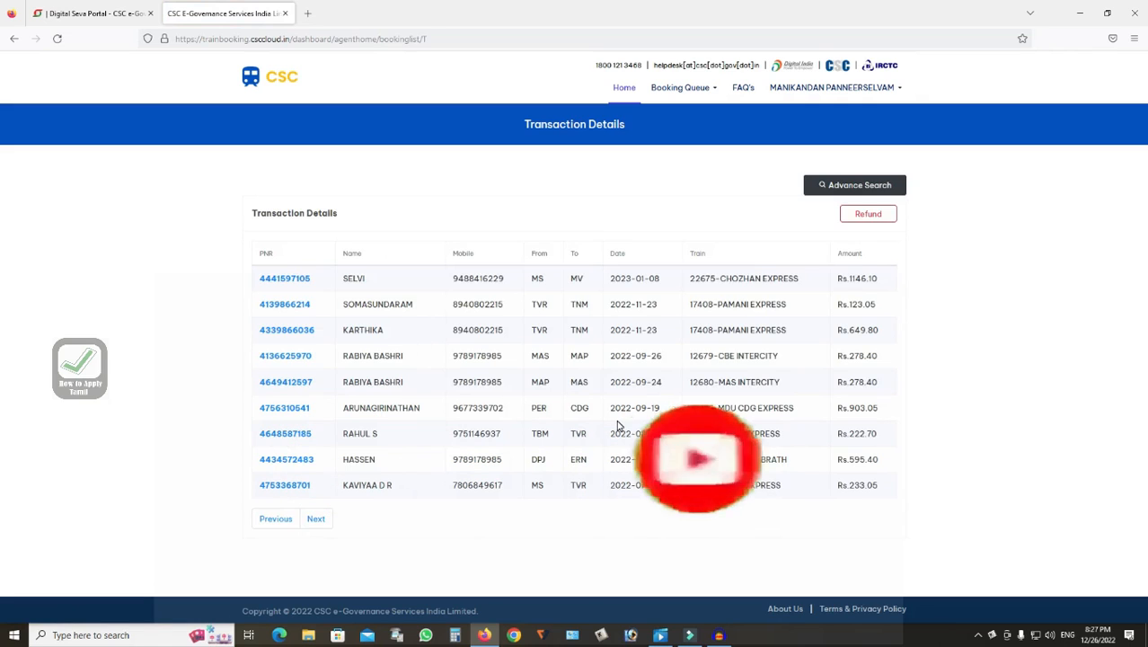
left_click(284, 280)
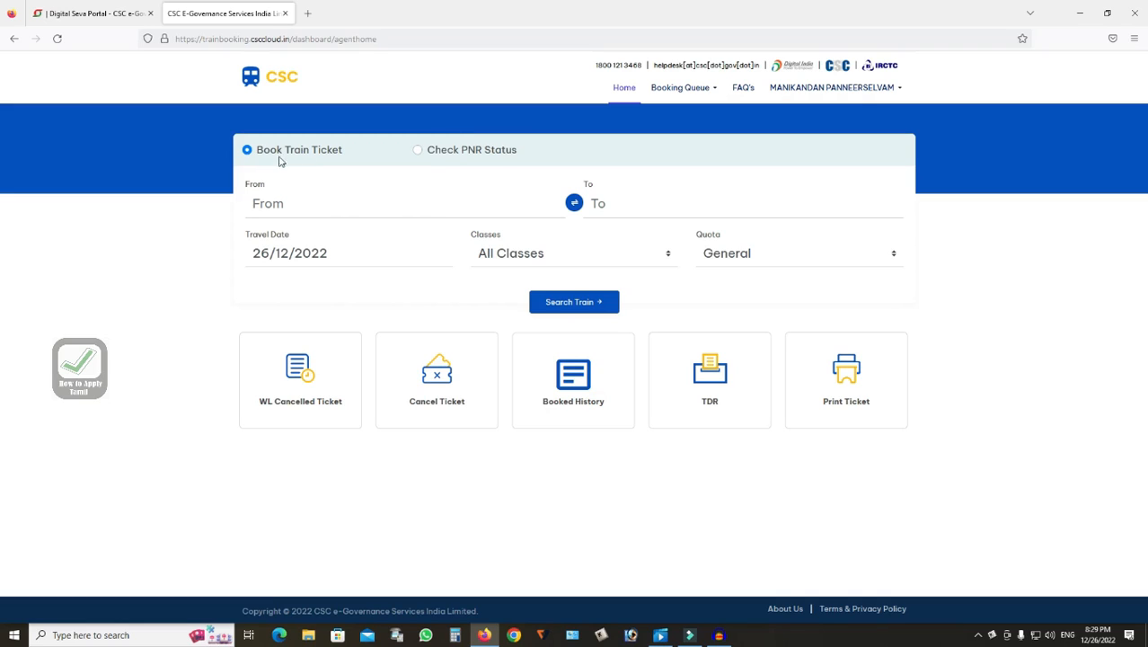
Set the From station to CHENNAI EGMORE (MS) by searching for chennai
left_click(292, 204)
left_click(34, 230)
left_click(280, 205)
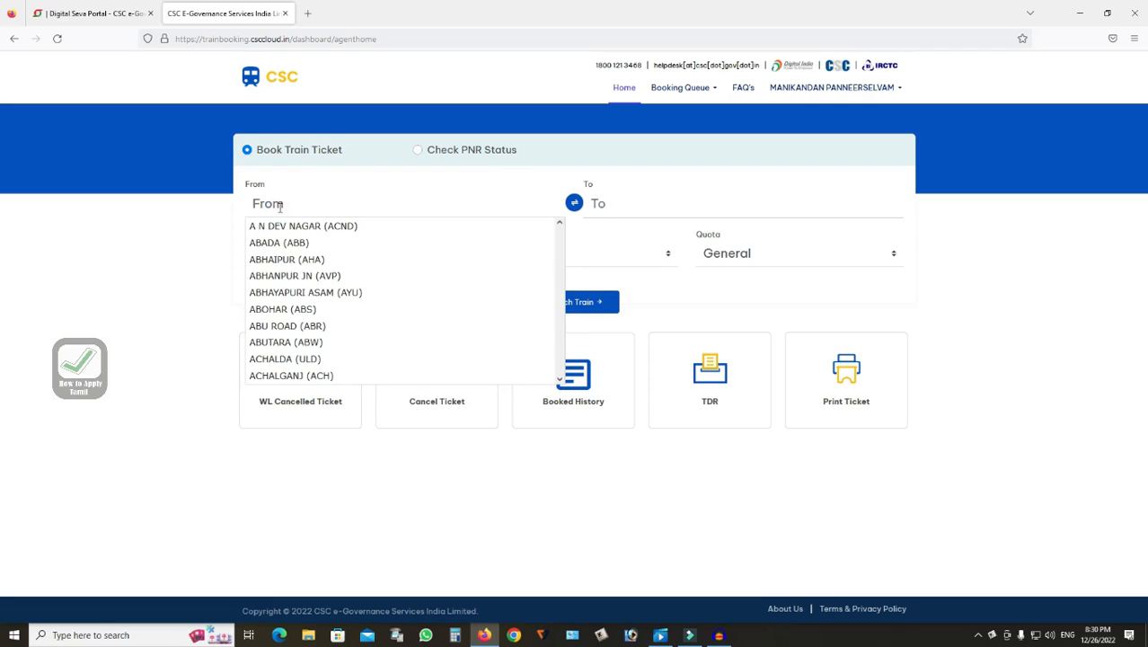
type("chennai")
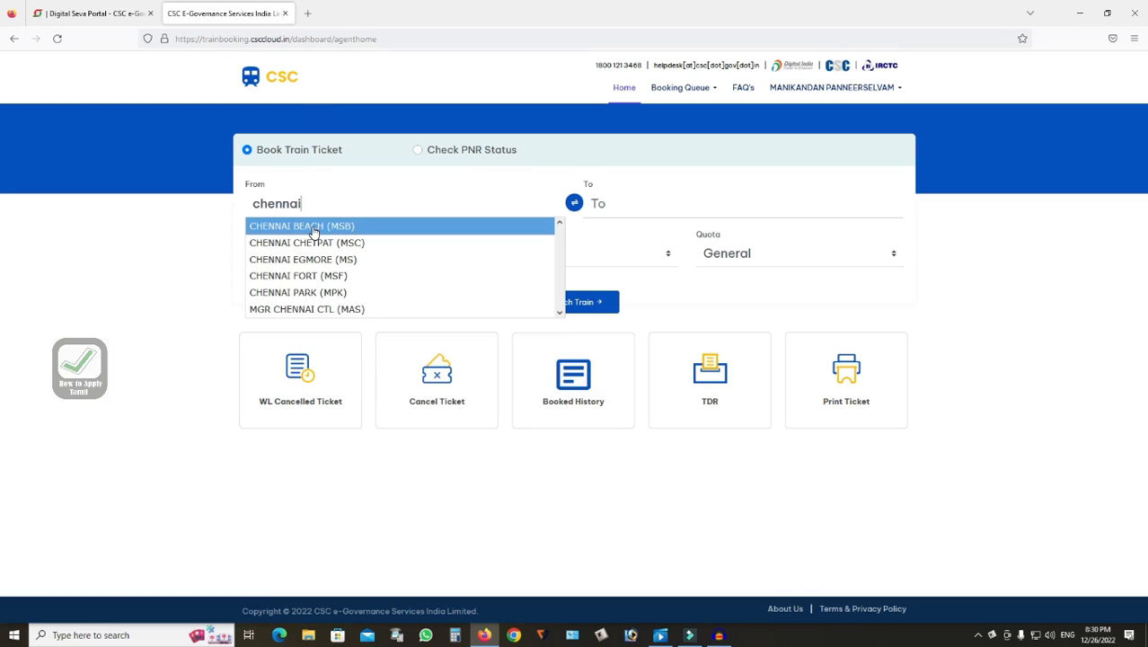
left_click(305, 258)
Set the To station to THIRUVARUR JN (TVR) by searching for tvr
left_click(661, 208)
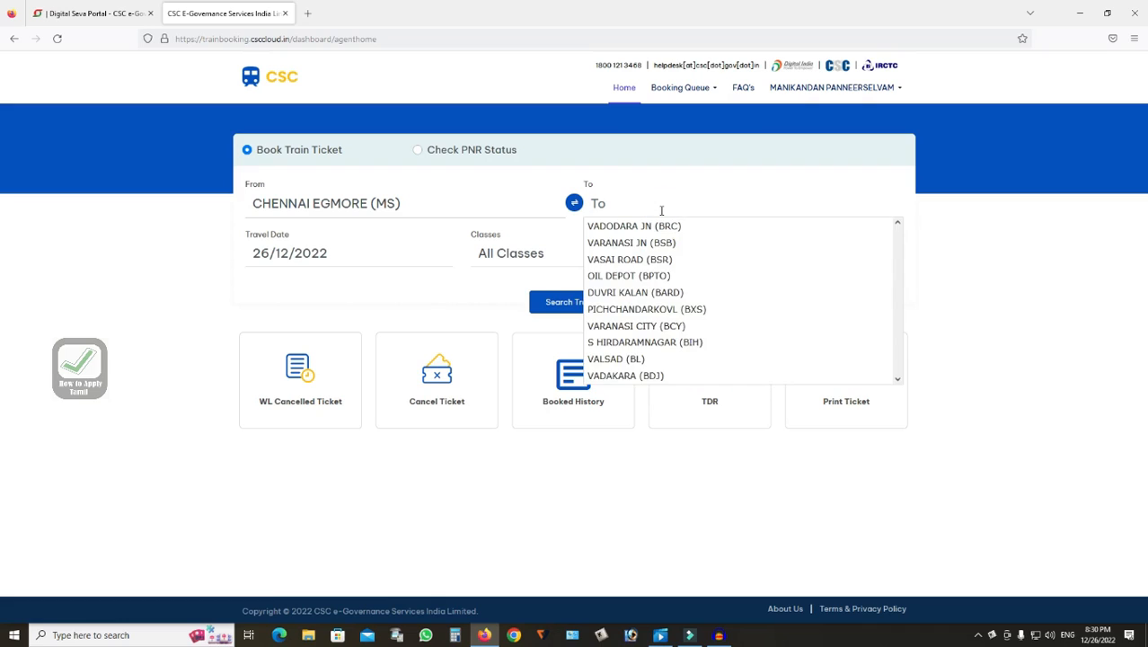
type("tvr")
left_click(655, 225)
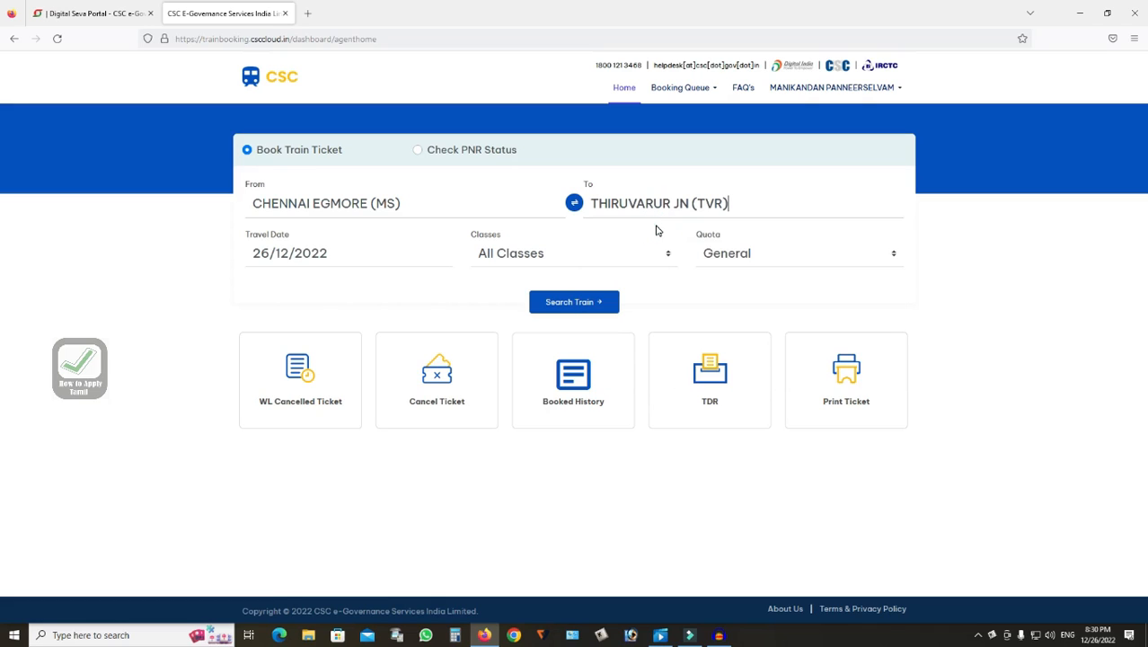
Set the travel date to 08/01/2023 and keep the class as All Classes
left_click(284, 254)
left_click(258, 178)
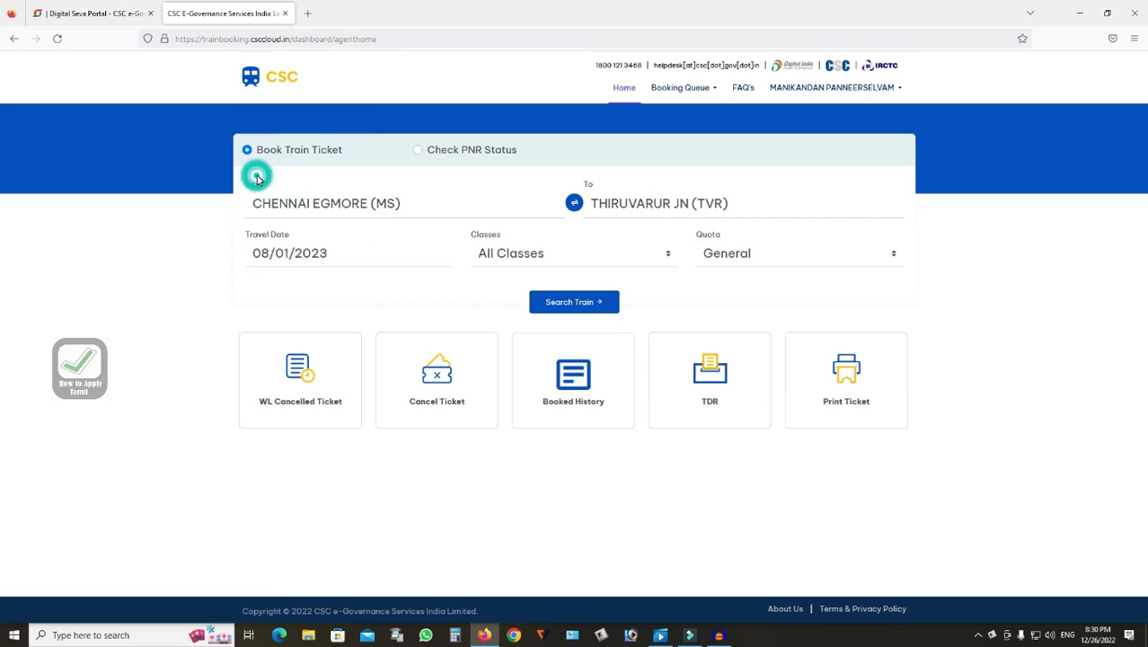
left_click(501, 258)
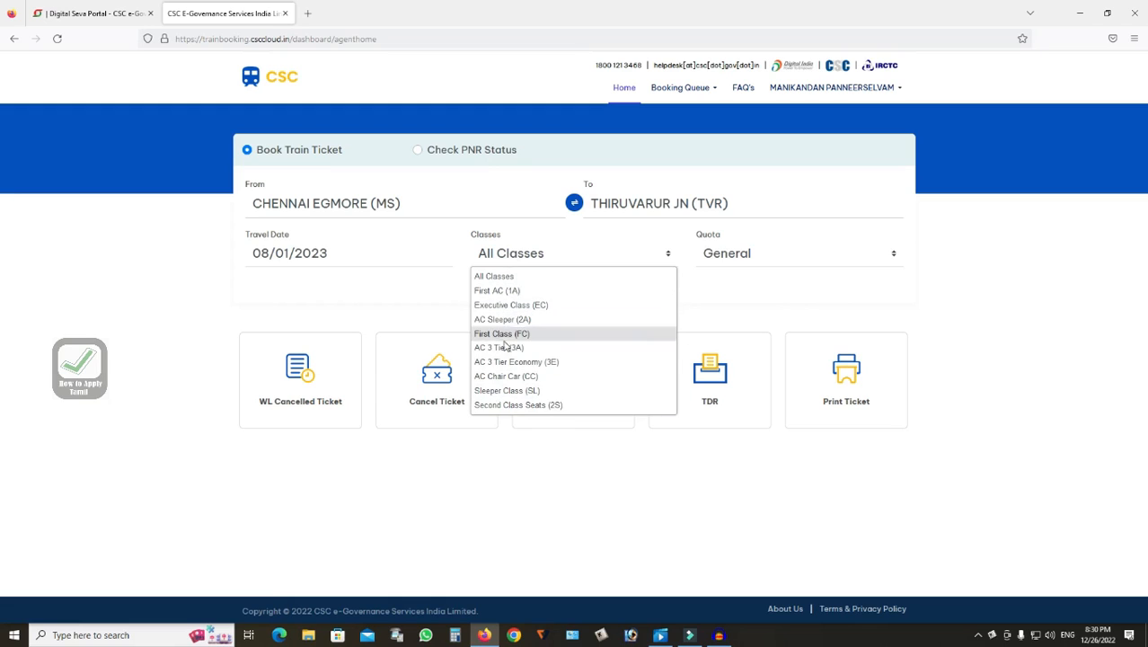
left_click(493, 280)
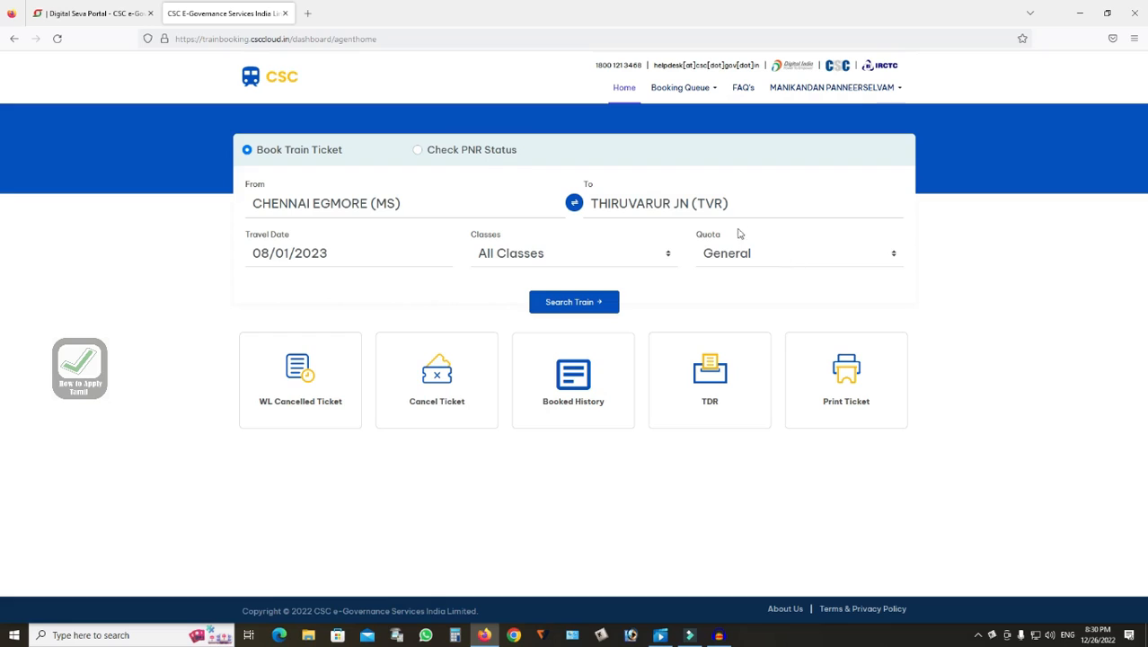
Keep the General quota and search for trains
left_click(737, 259)
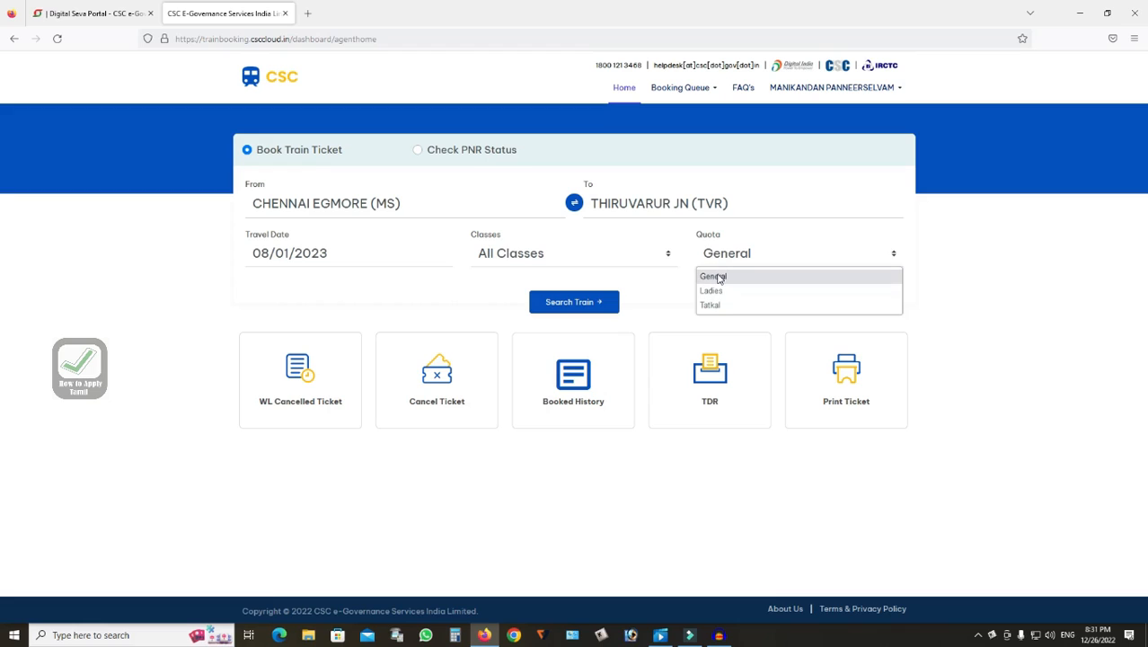
left_click(718, 278)
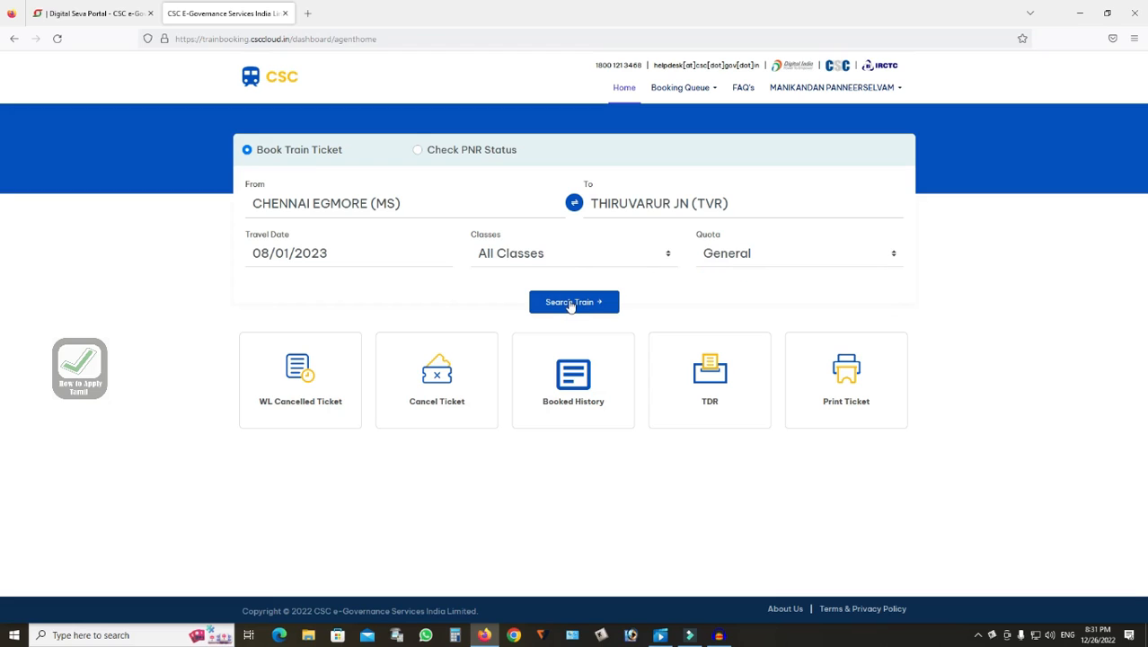
left_click(572, 303)
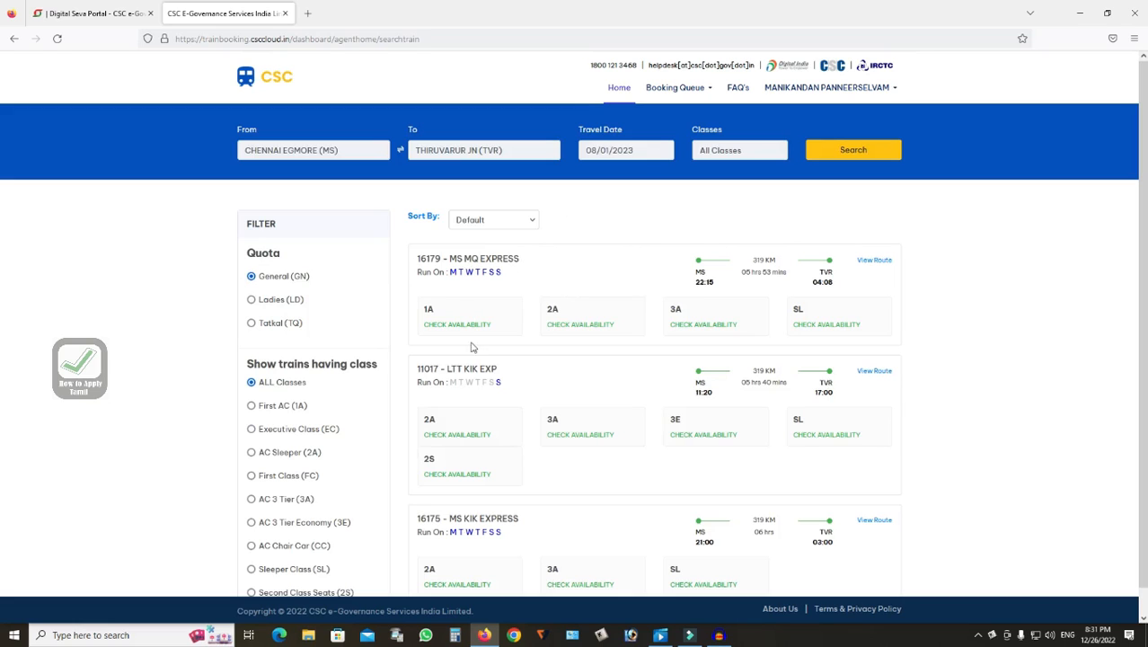
Change the destination to MAYILADUTURAI J (MV) and search again
scroll(710, 417, "down", 1)
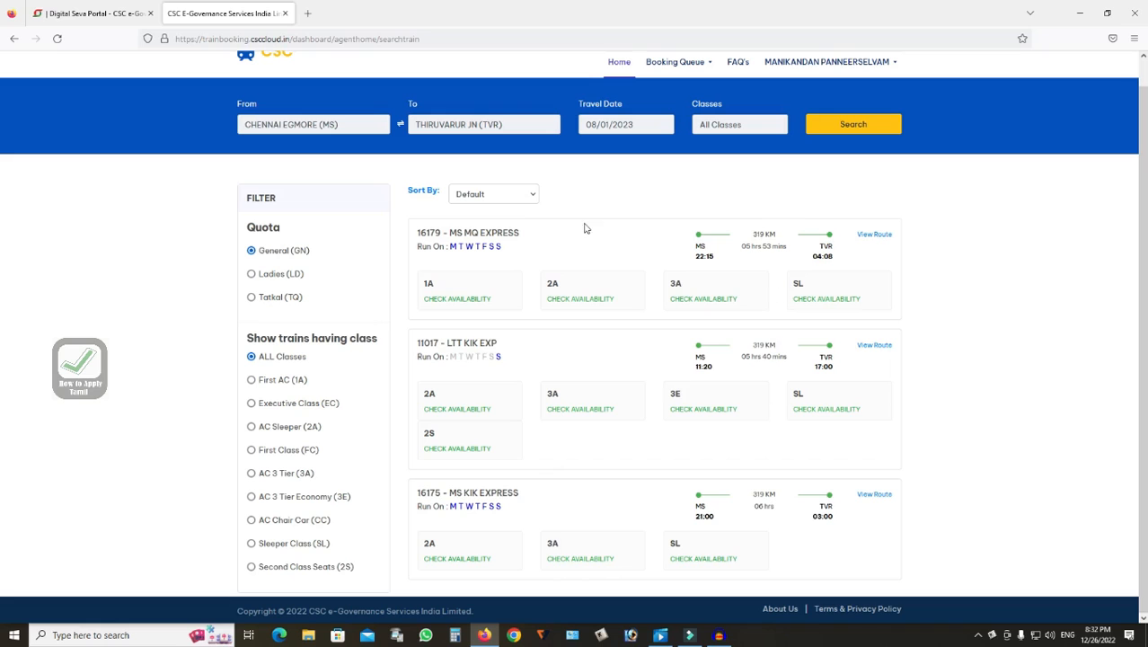
scroll(564, 392, "up", 1)
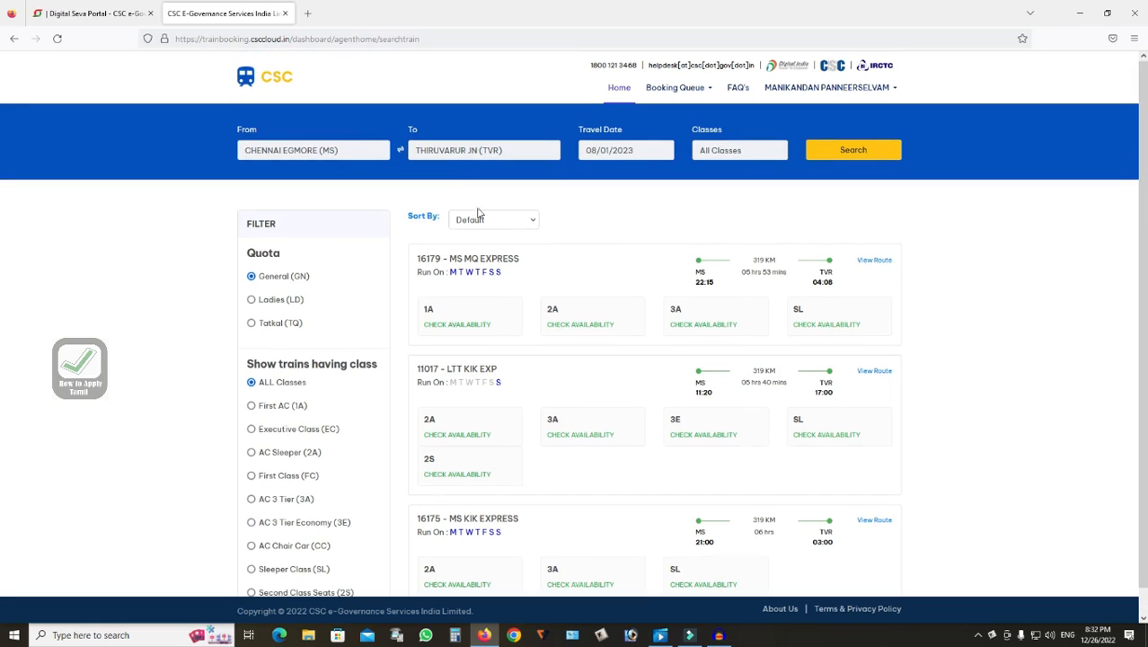
left_click(483, 150)
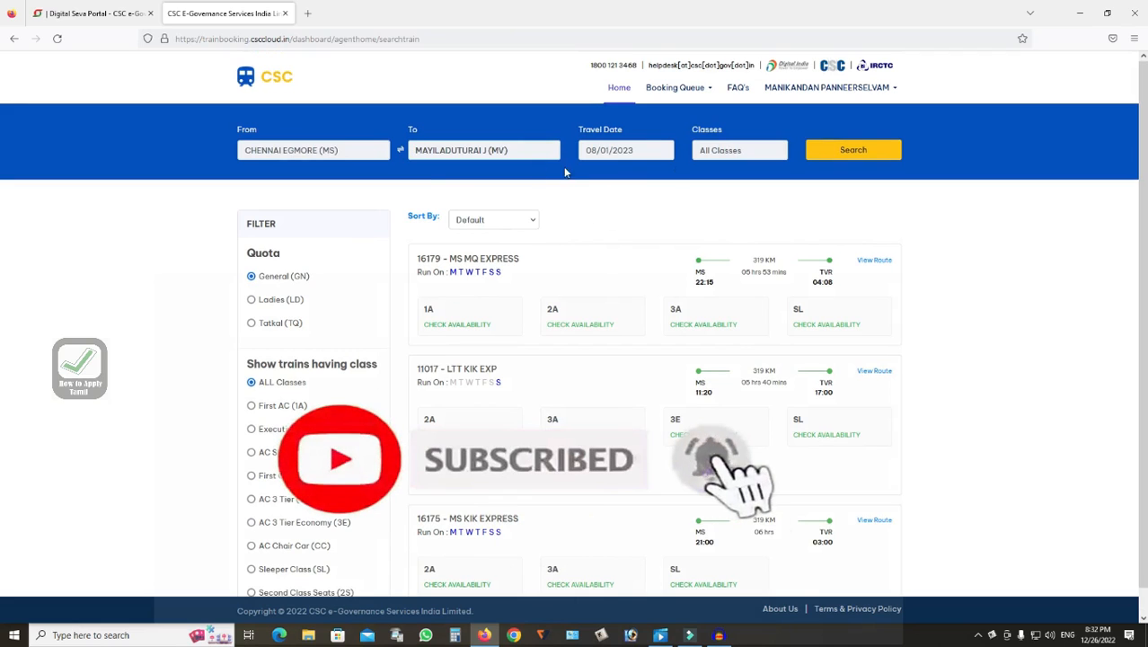
left_click(858, 151)
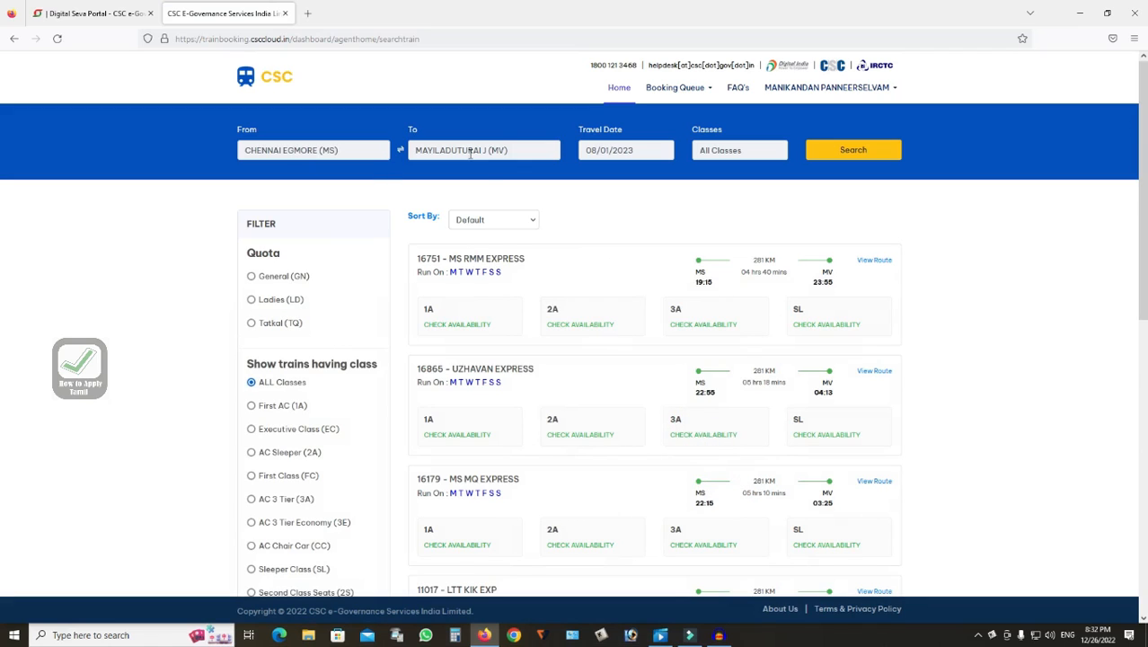
Check 2S class availability for the 22675 CHOZHAN EXPRESS
scroll(578, 390, "down", 2)
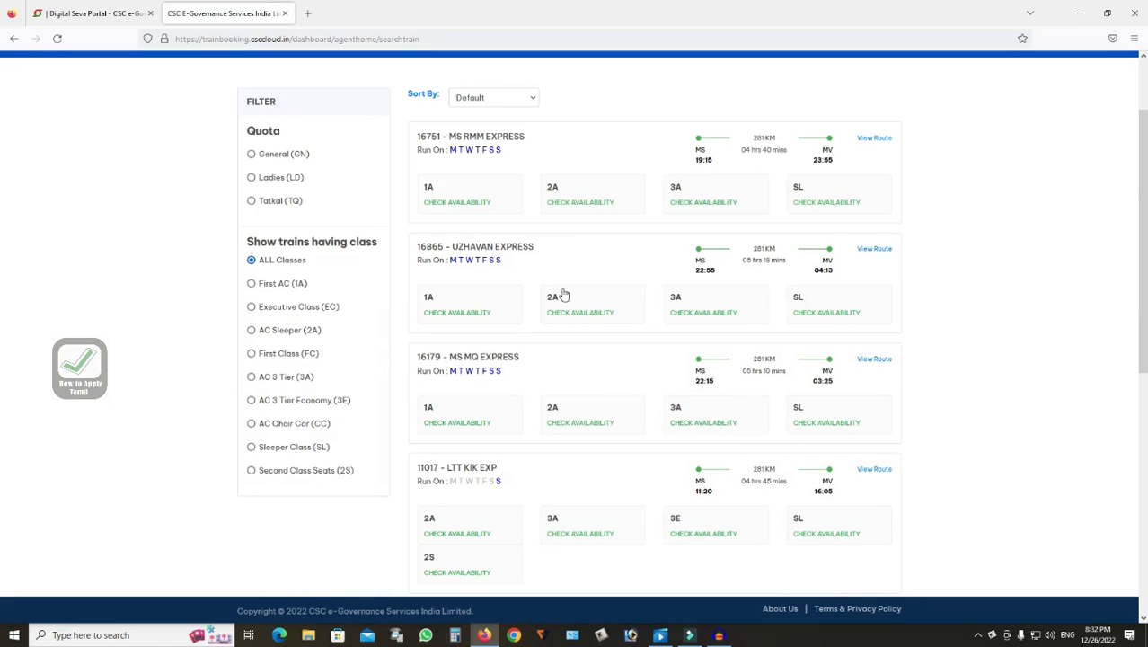
scroll(557, 294, "down", 5)
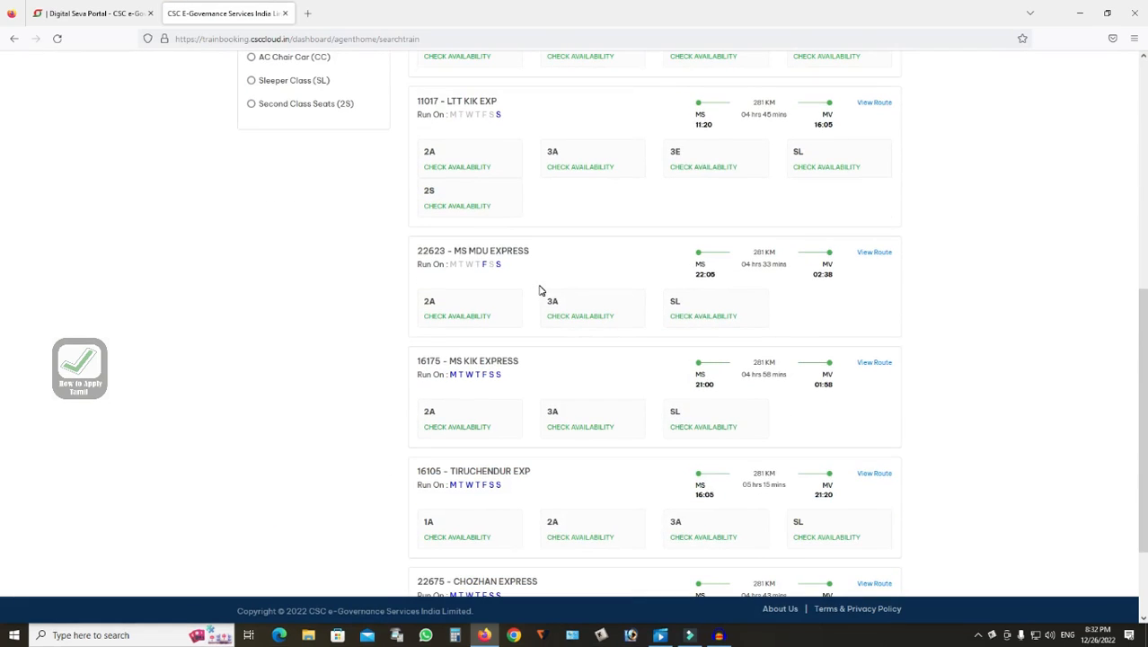
scroll(542, 301, "down", 2)
scroll(566, 359, "up", 1)
scroll(521, 342, "down", 1)
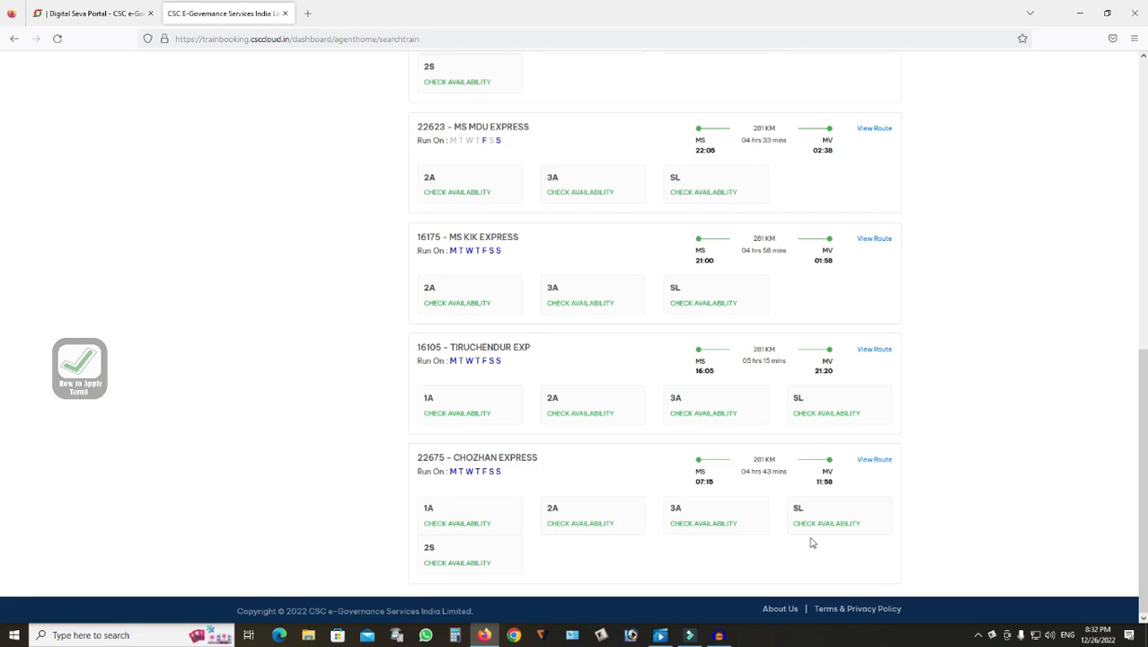
left_click(454, 566)
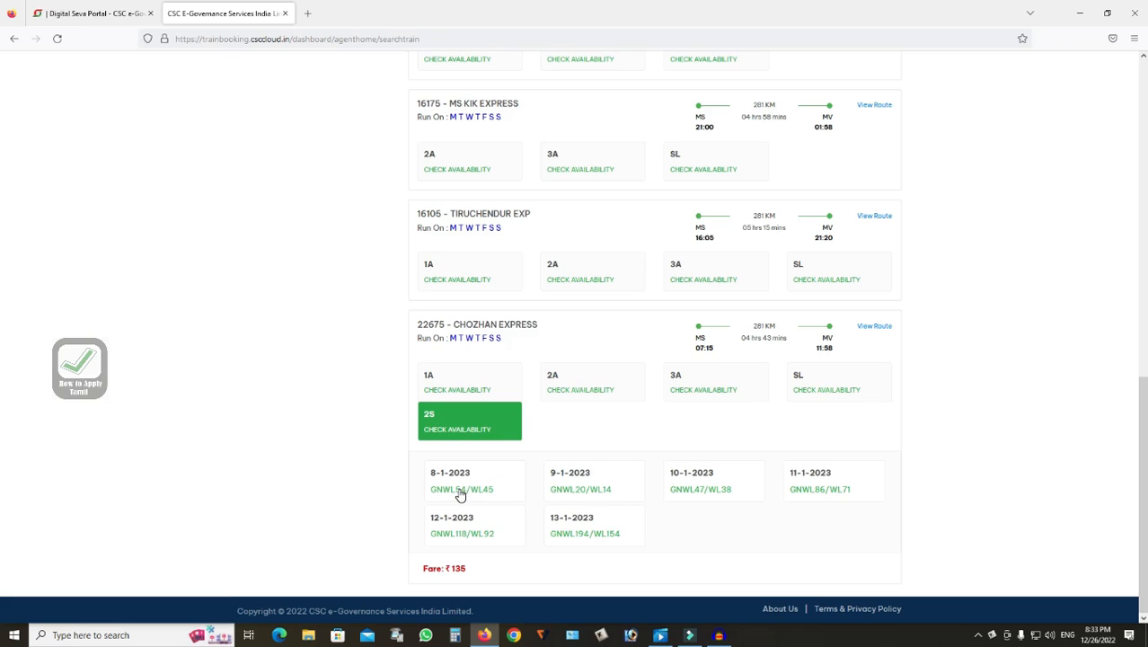
Check SL and then 3A class availability for the Chozhan Express
left_click(858, 395)
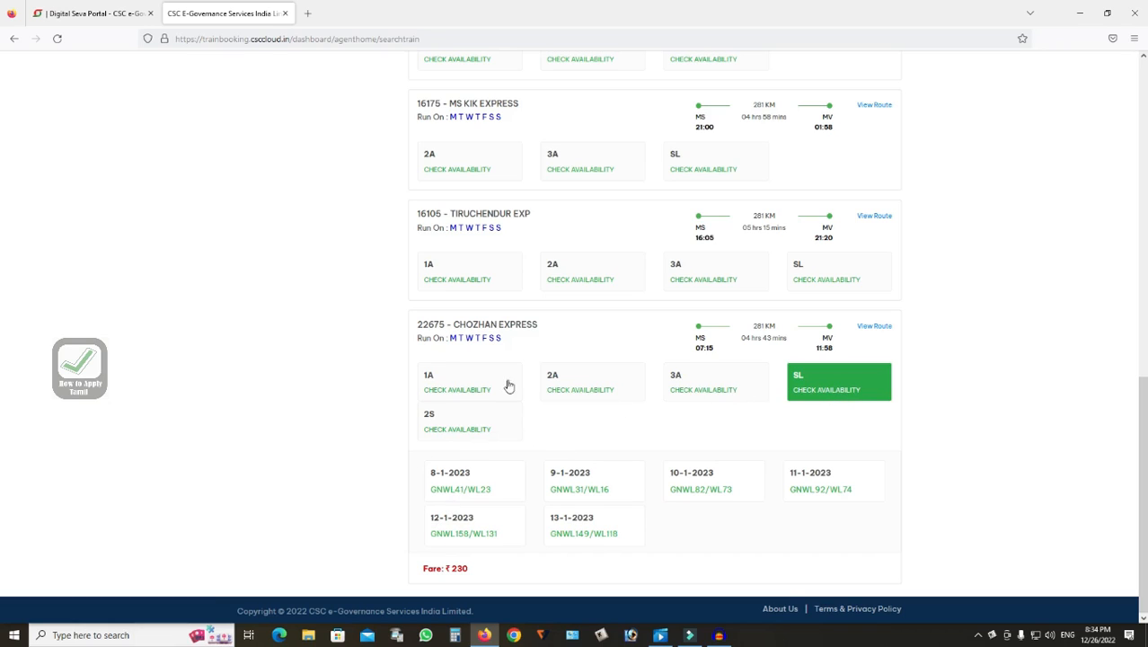
left_click(702, 396)
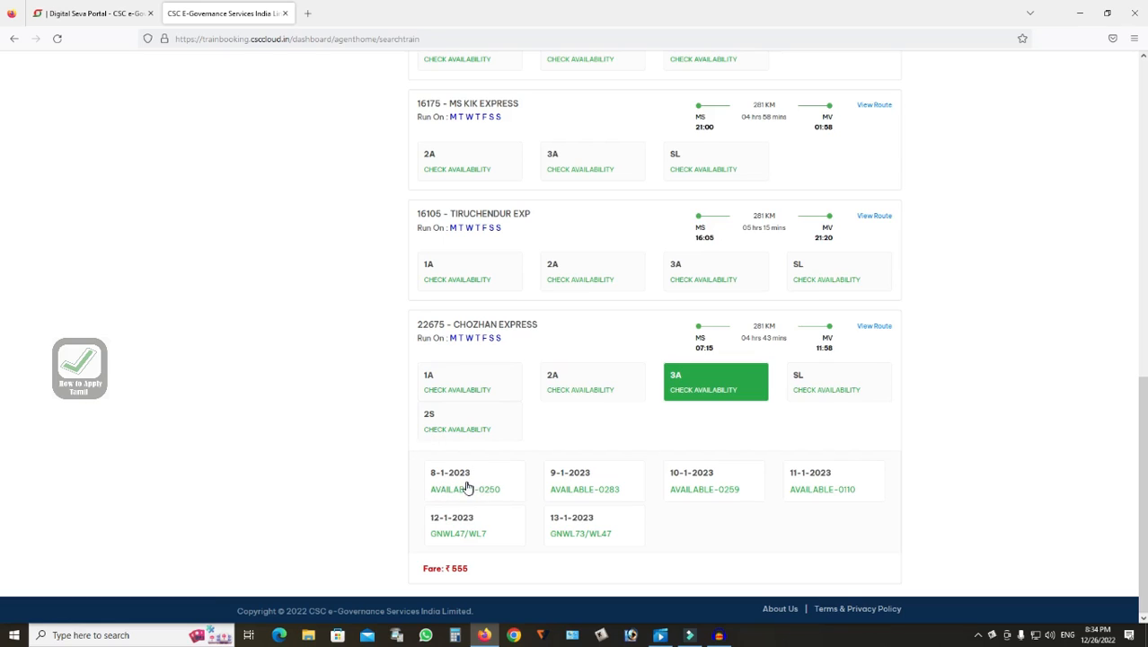
Choose the 3A seat on 8-1-2023, confirm the date prompt, and close the attention notice
left_click(467, 489)
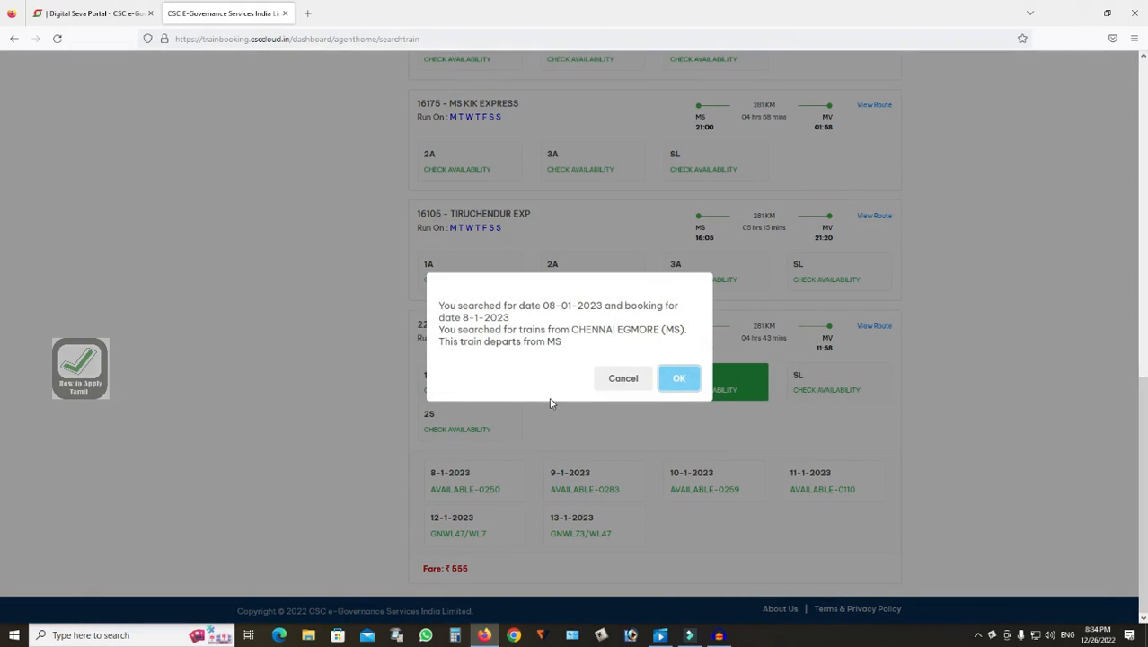
left_click(679, 378)
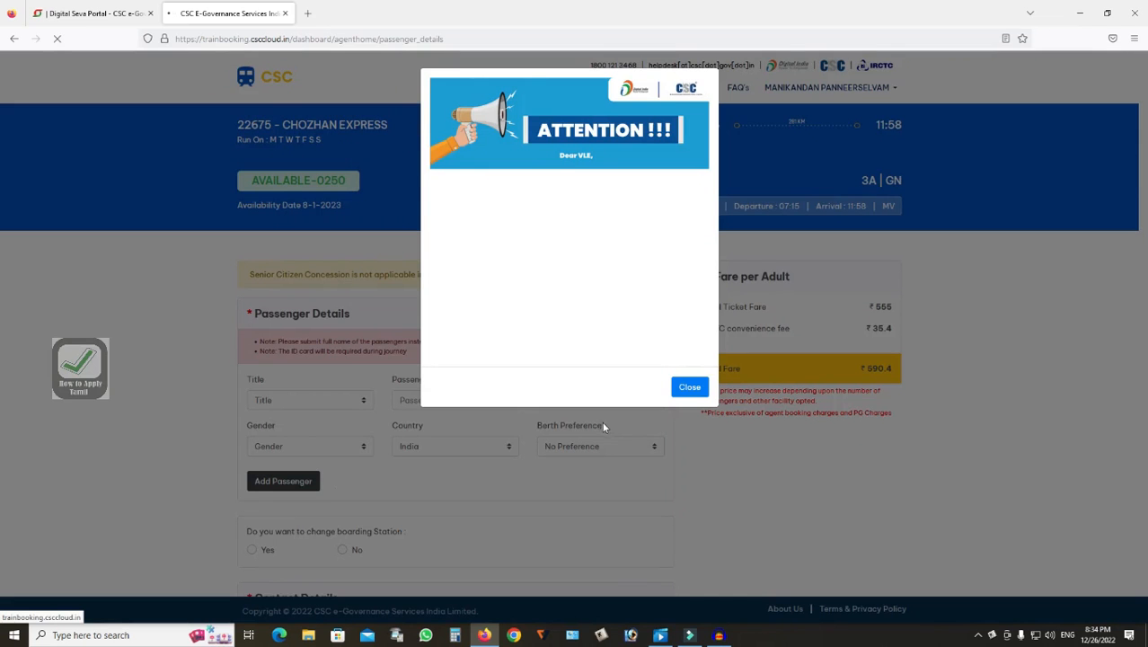
left_click(692, 391)
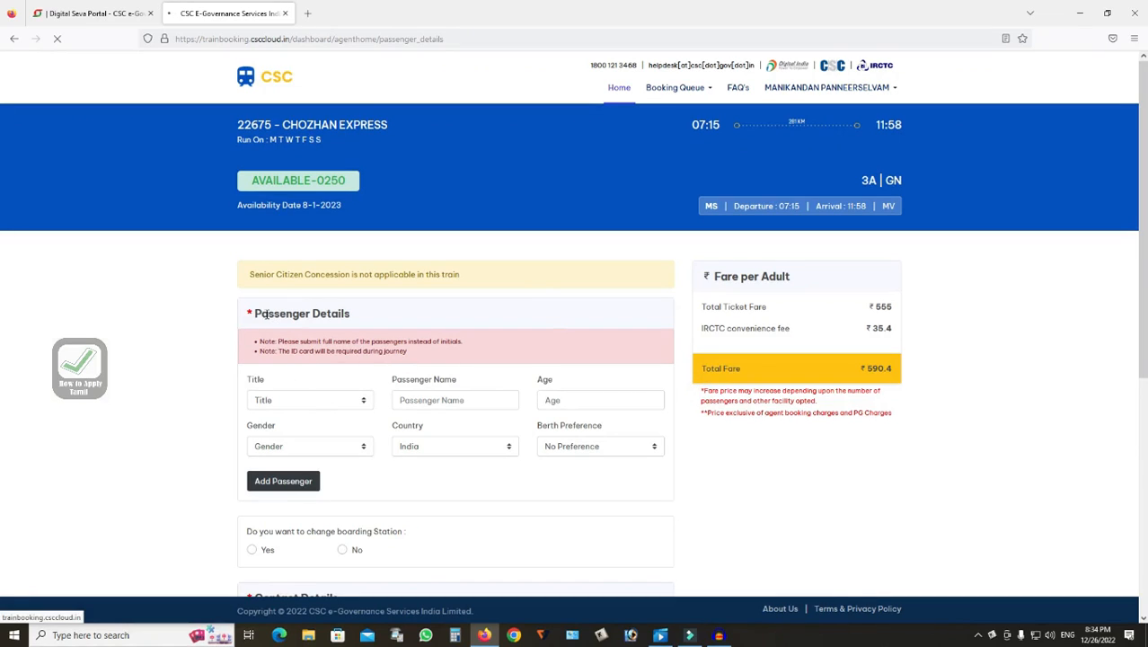
Fill in the first passenger's details: title Mr., the passenger's name, and age 57
scroll(321, 329, "down", 1)
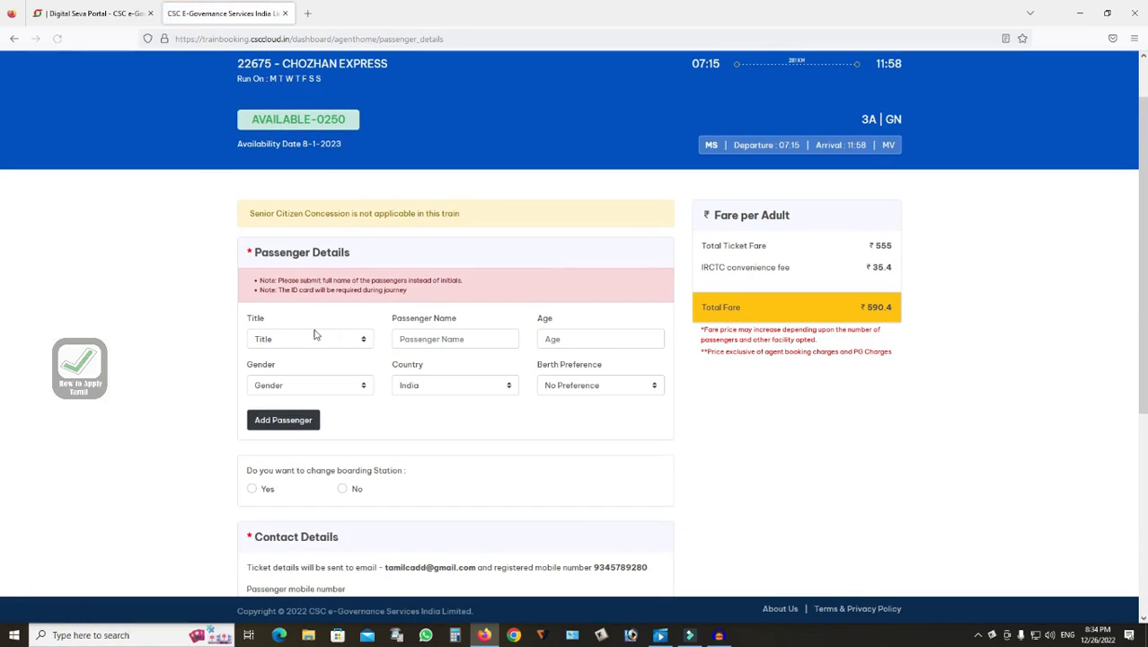
left_click(288, 342)
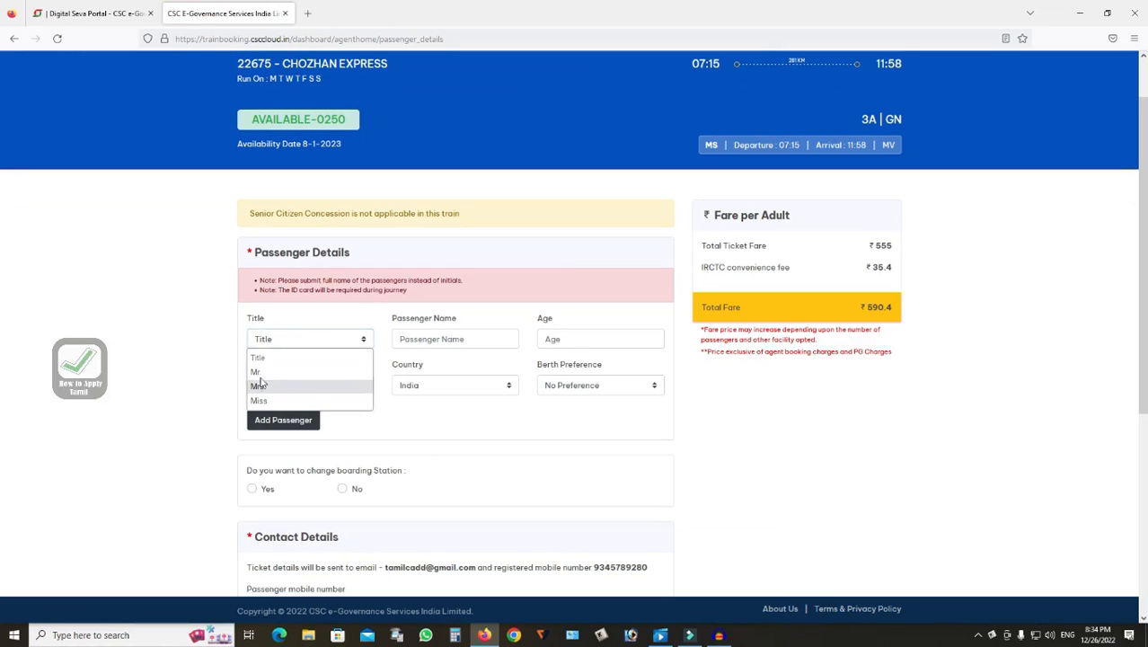
left_click(262, 372)
left_click(429, 339)
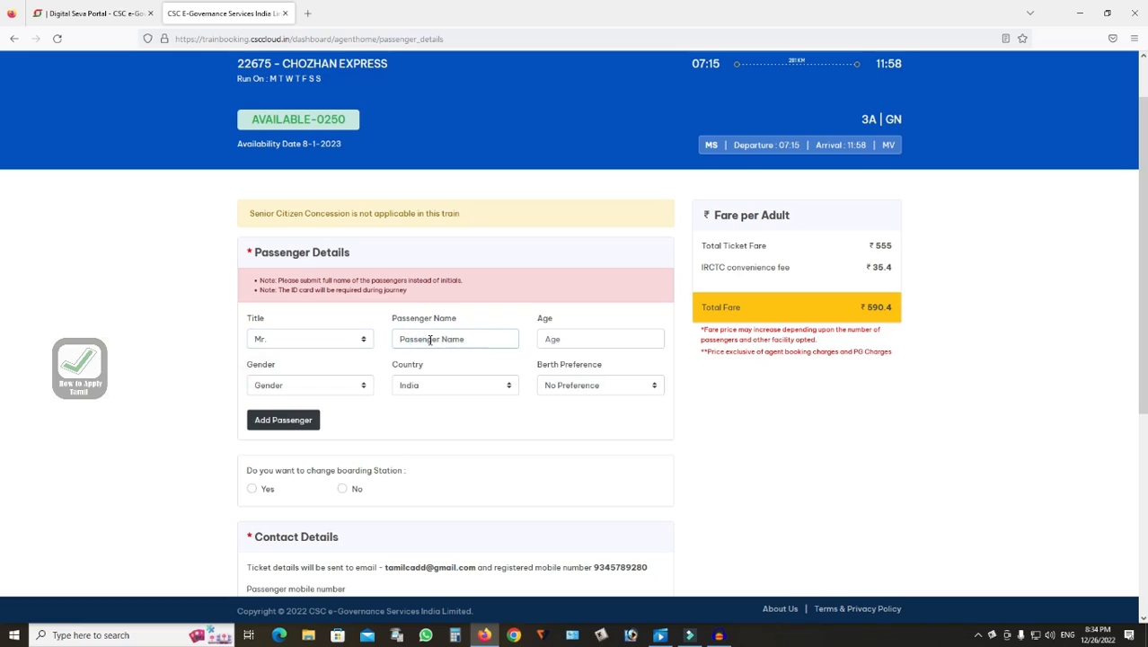
type("Ganesan")
left_click(516, 307)
left_click(564, 338)
left_click(562, 337)
type("57")
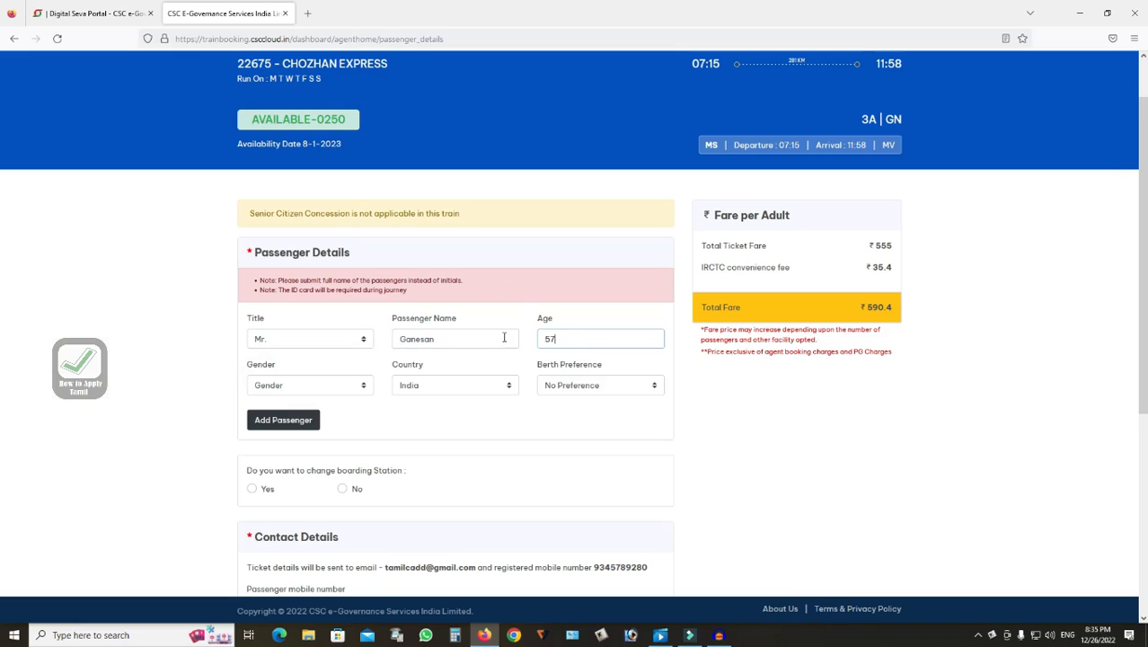
Set the first passenger's gender to Male, keep No Preference for berth, and add the passenger
left_click(302, 387)
left_click(261, 418)
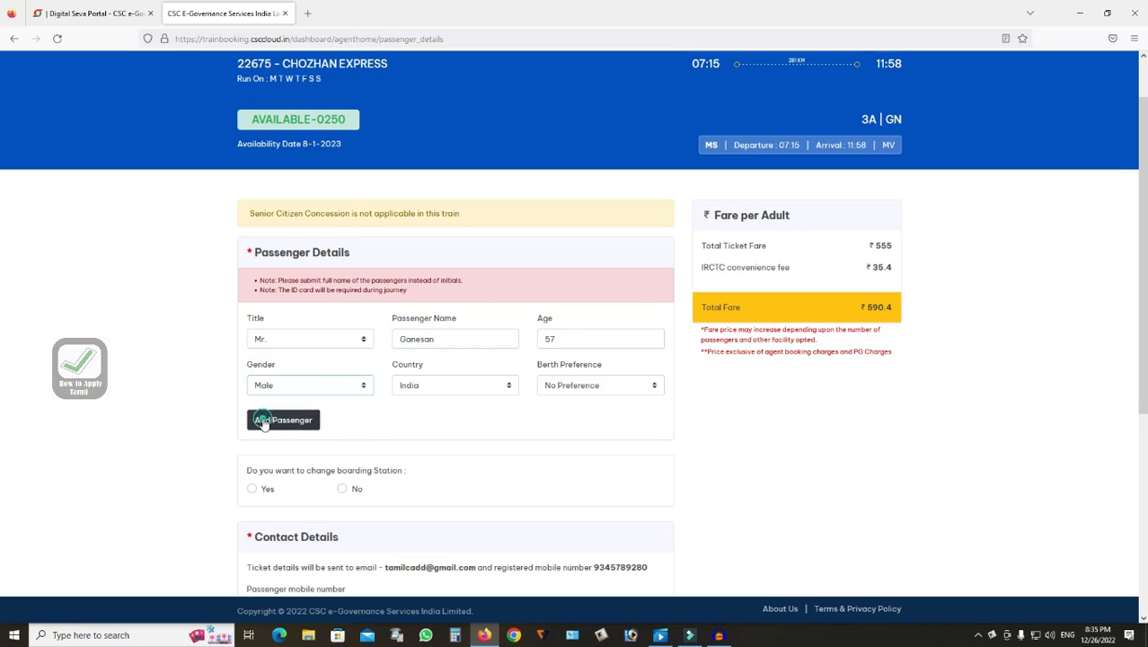
left_click(412, 400)
left_click(567, 394)
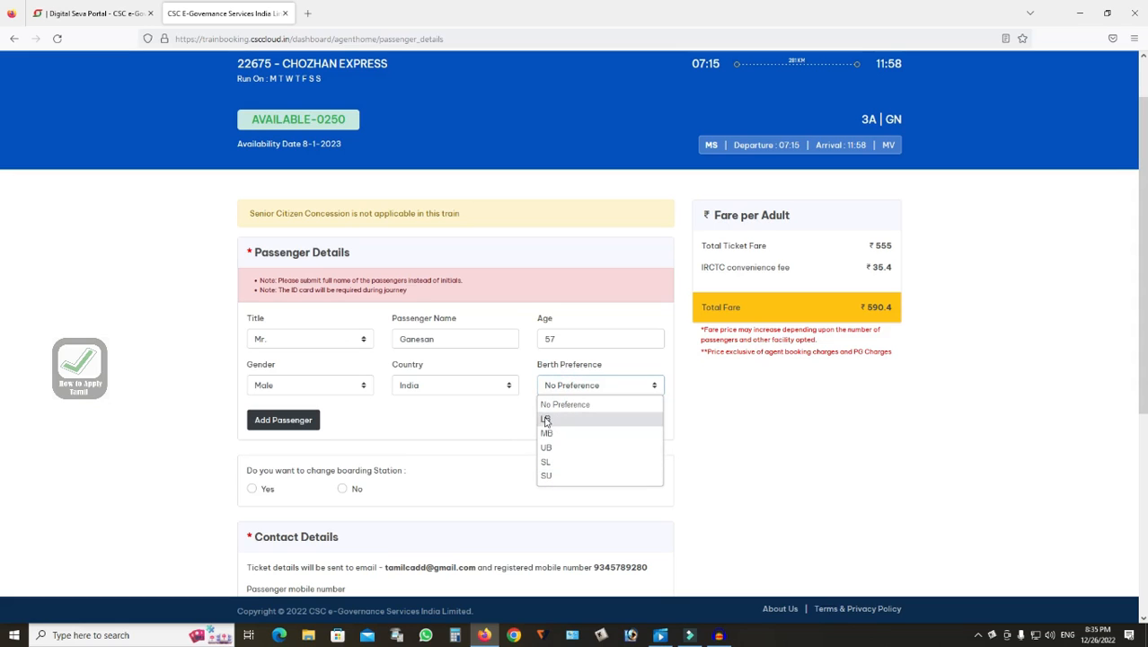
left_click(501, 427)
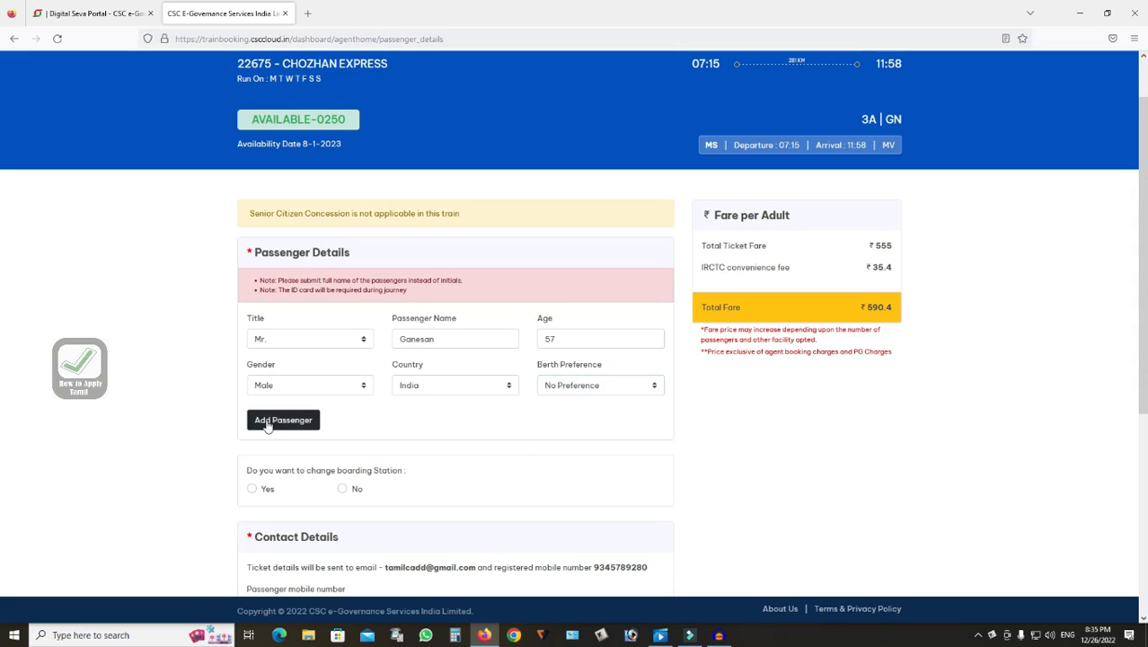
left_click(283, 420)
Fill in the second passenger's details: title Mrs., the passenger's name, and age 45
left_click(285, 421)
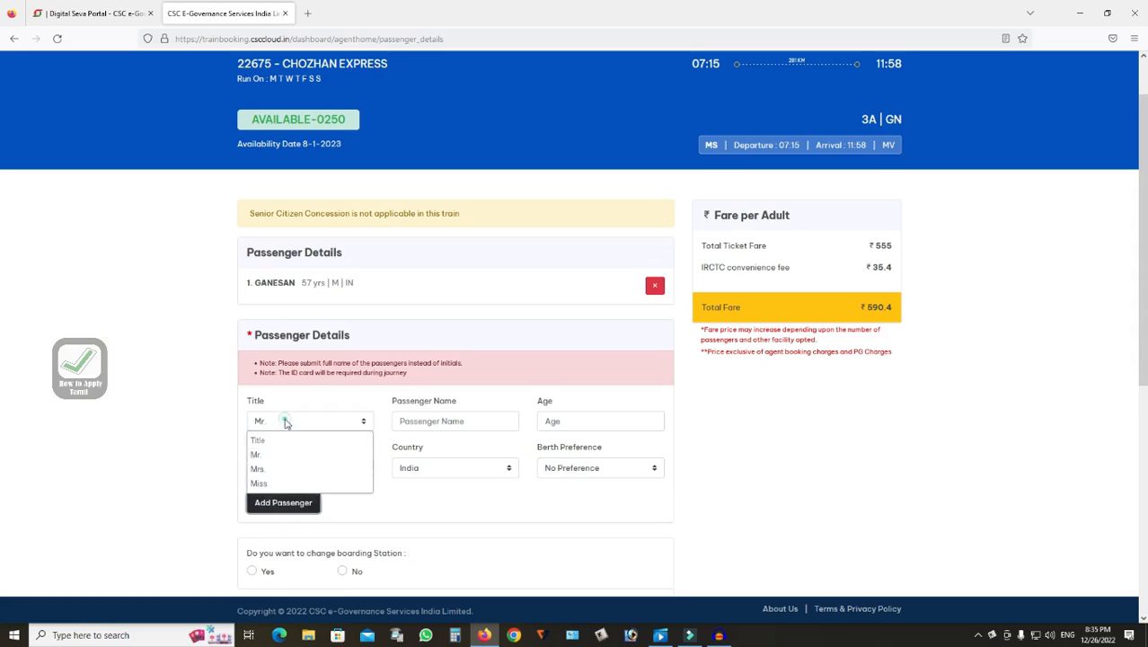
left_click(284, 417)
left_click(295, 422)
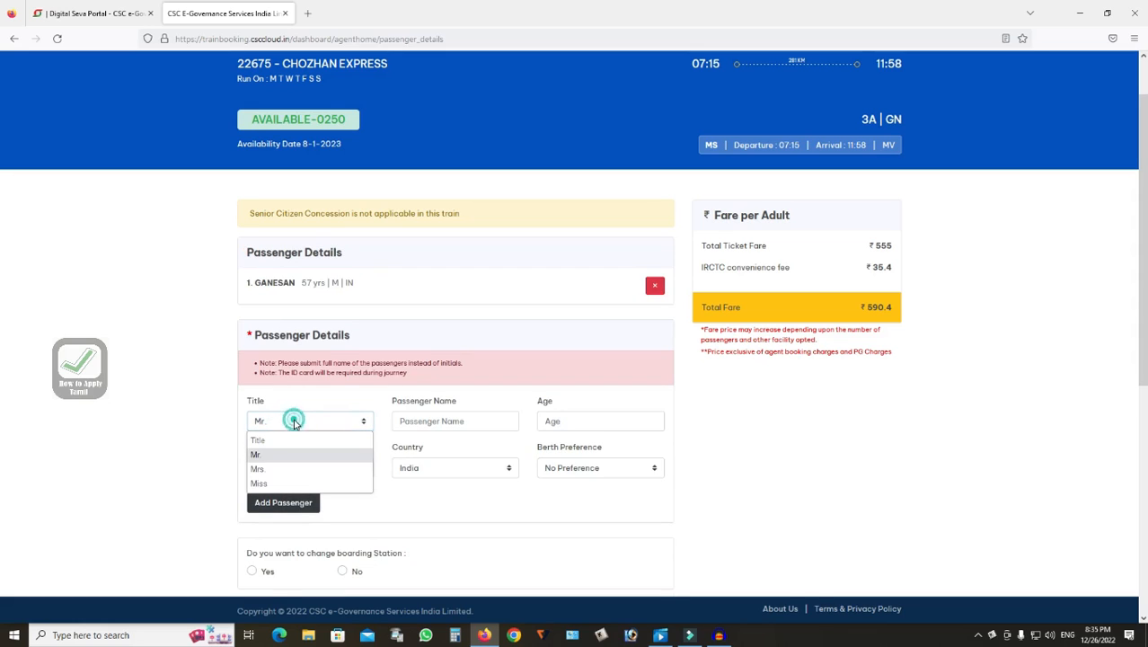
left_click(271, 471)
left_click(432, 422)
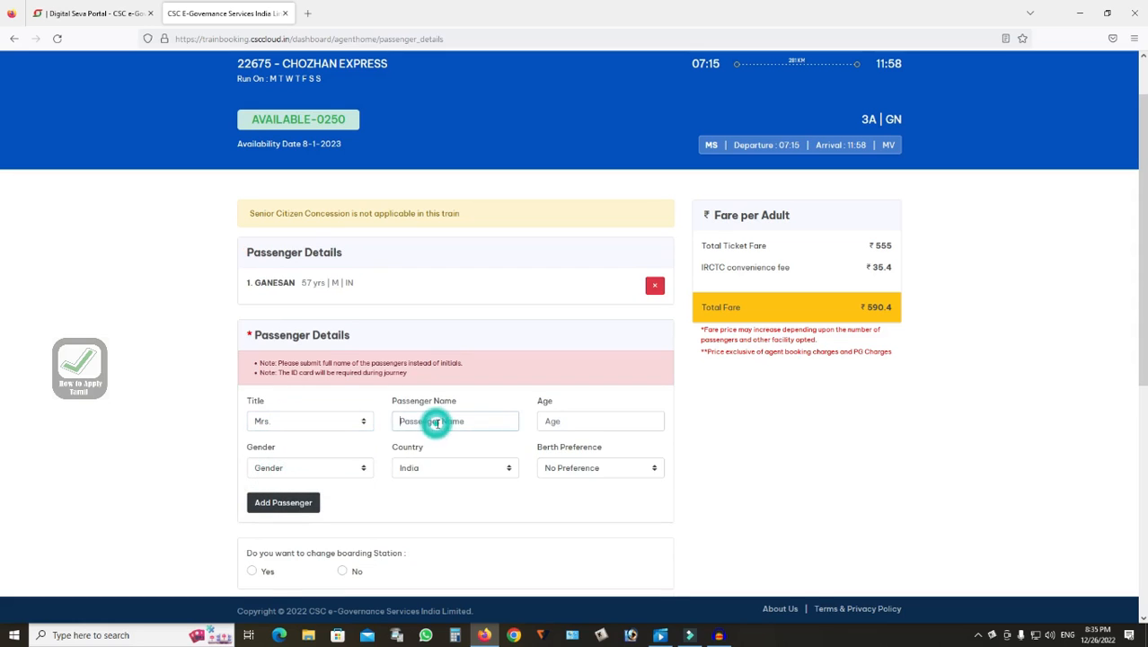
type("Selvi")
left_click(572, 422)
type("456")
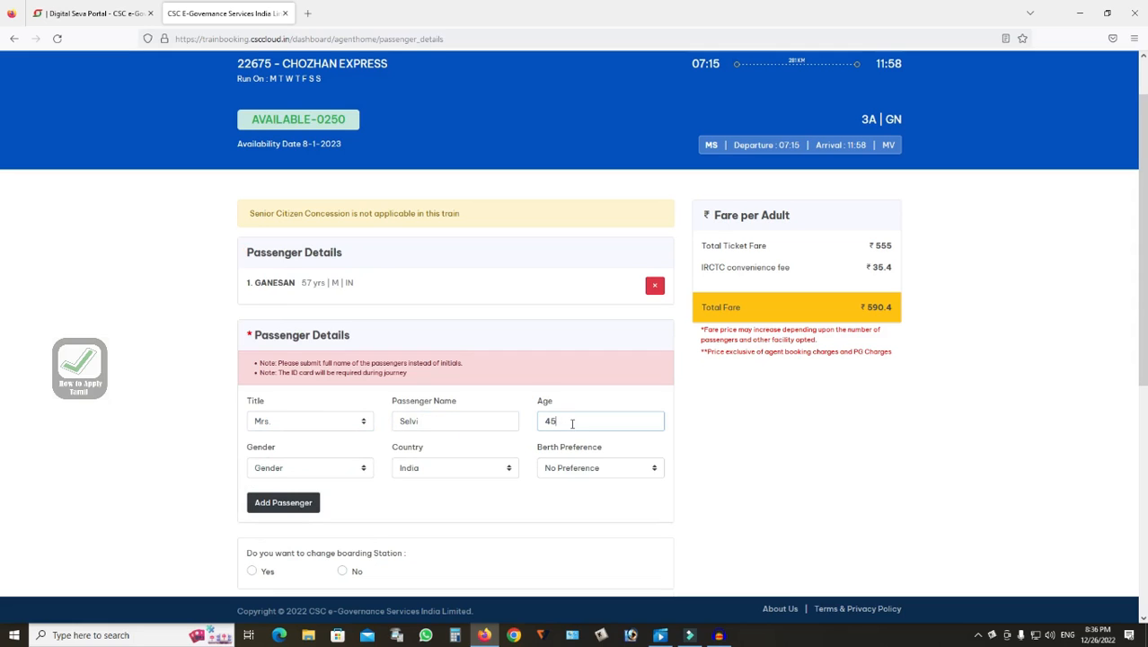
Set the second passenger's gender to Female and add the passenger
left_click(289, 466)
left_click(271, 516)
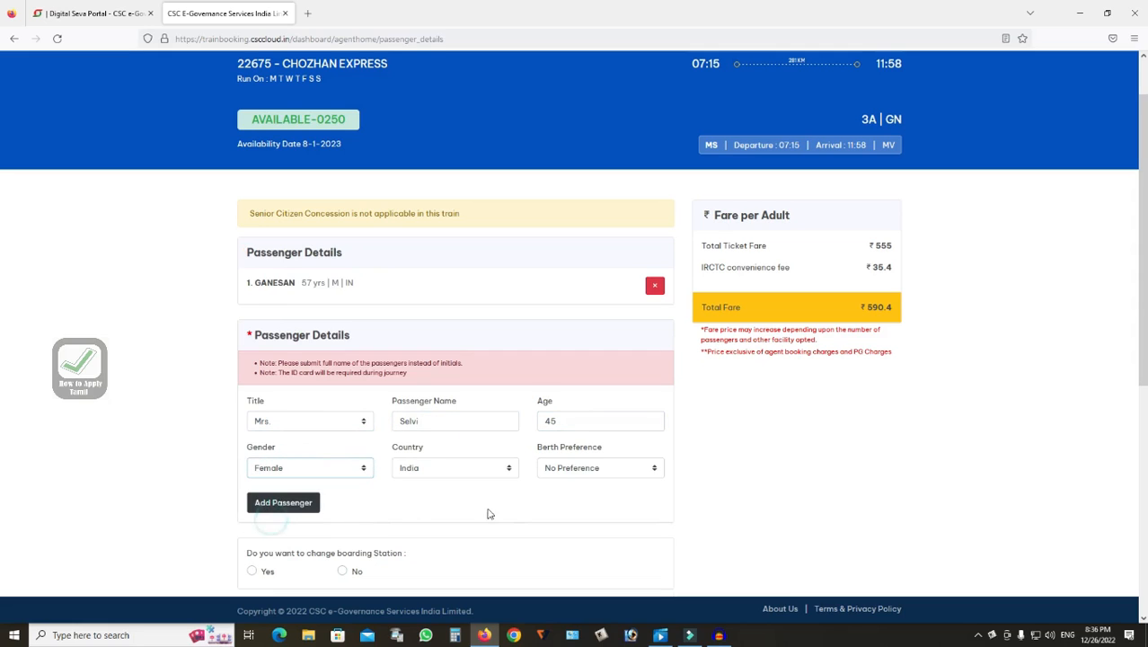
left_click(287, 503)
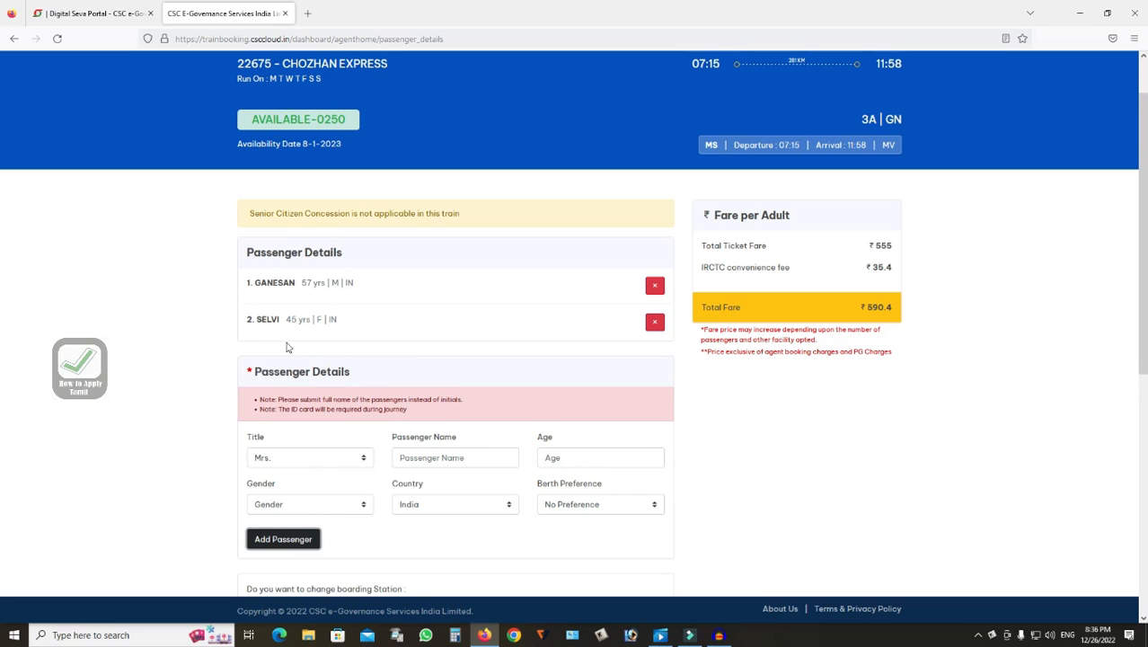
Enter the passenger's mobile number in the contact details
scroll(306, 405, "down", 3)
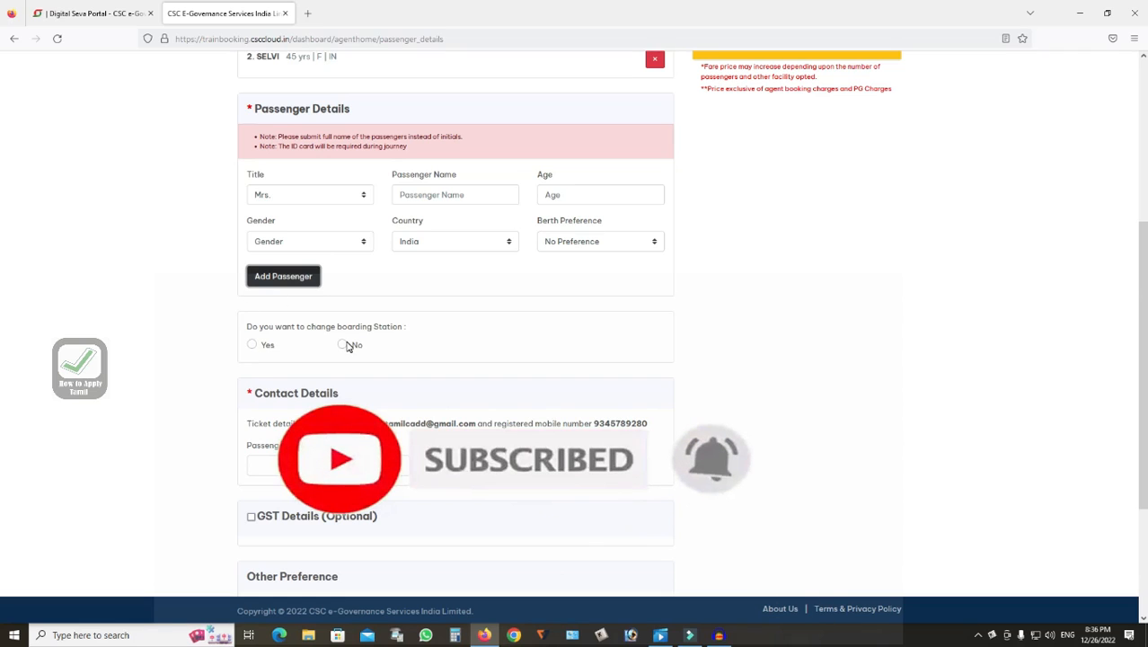
scroll(346, 345, "down", 1)
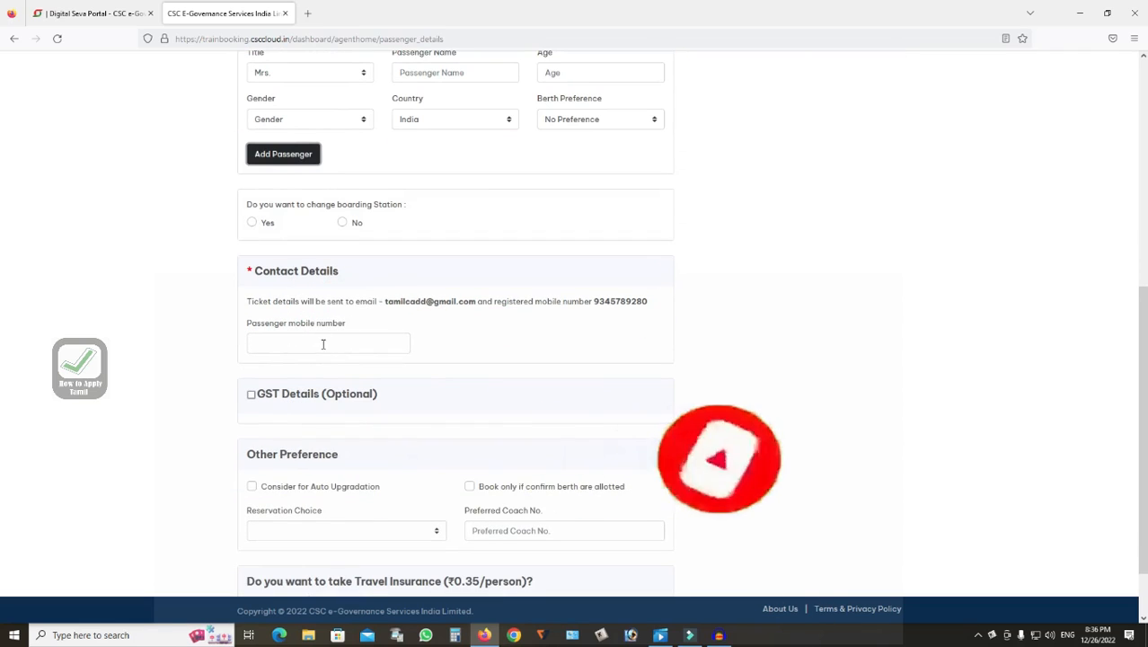
left_click(319, 346)
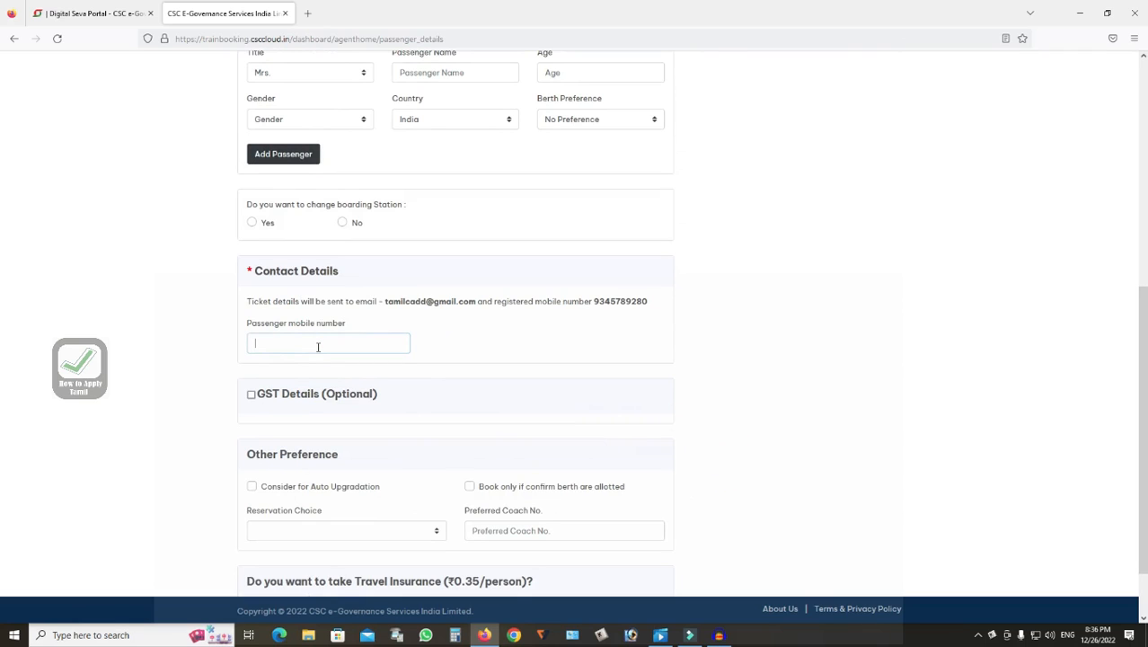
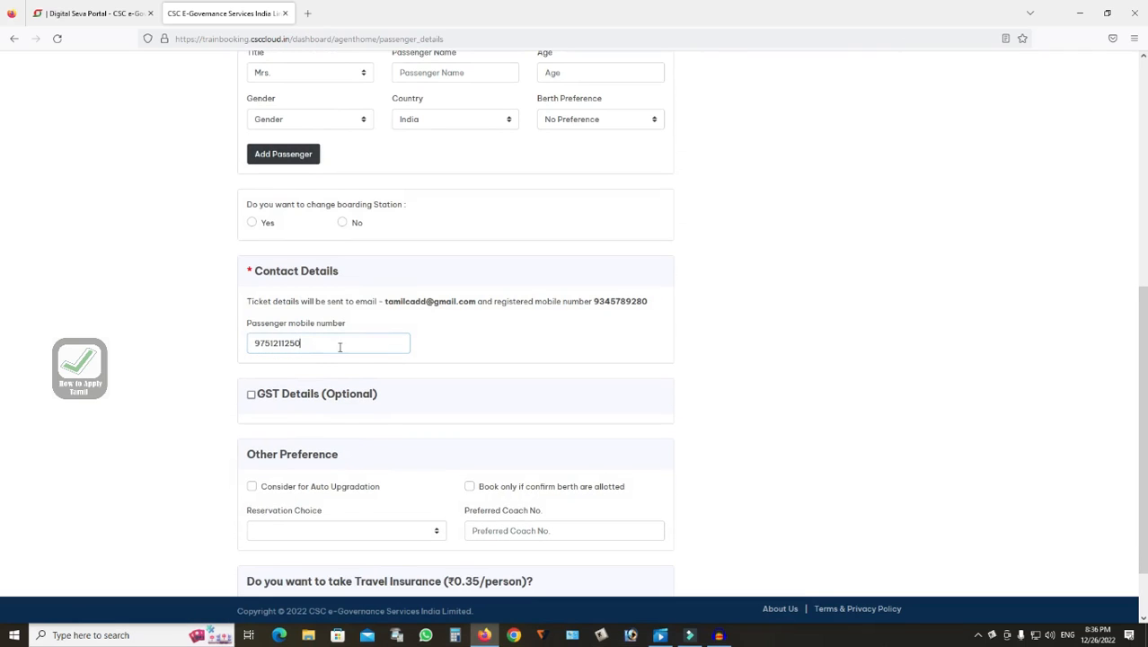
left_click(507, 336)
Accept the travel insurance and continue to the booking summary
scroll(362, 344, "down", 2)
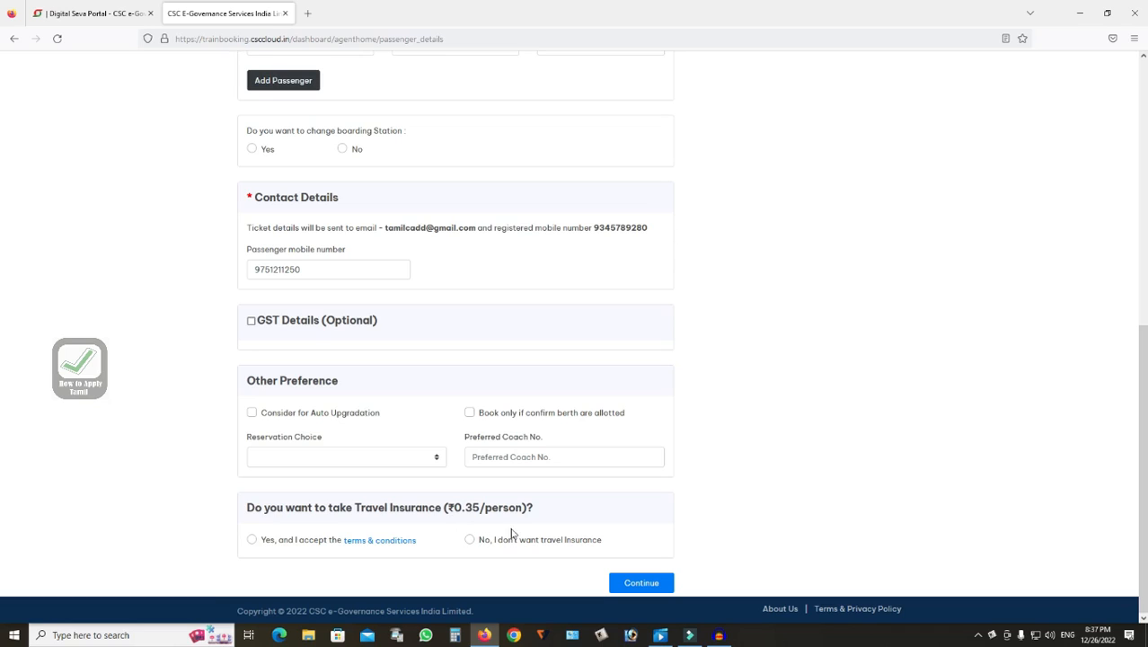
left_click(252, 539)
left_click(641, 583)
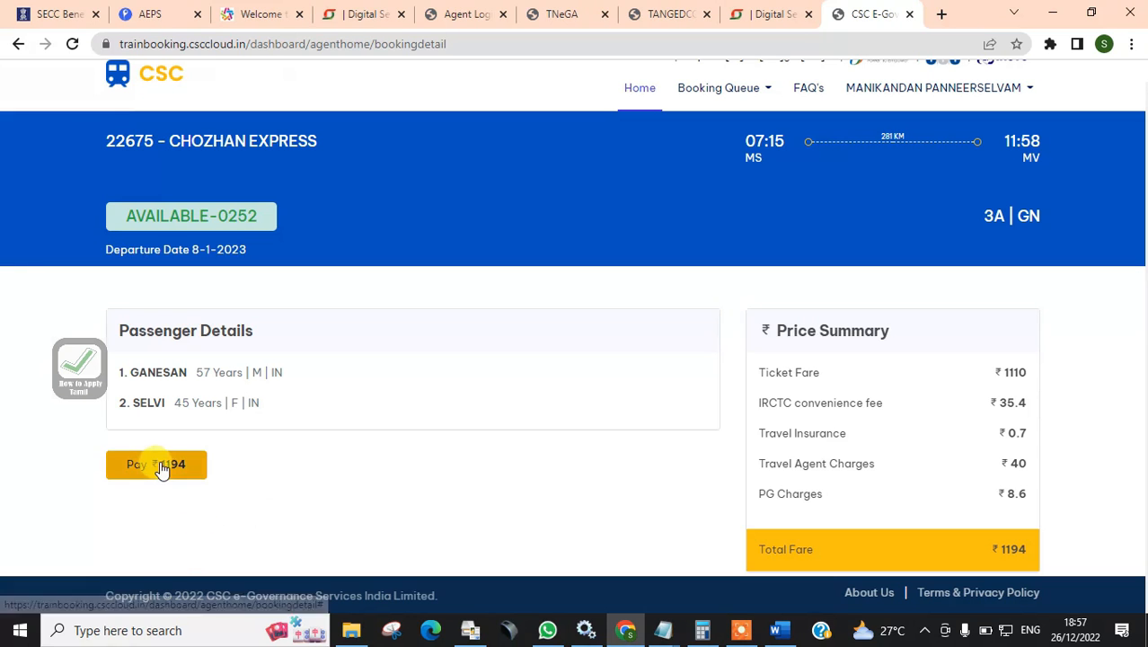
Proceed to pay ₹1194 and enter the CSC wallet password to validate
left_click(159, 463)
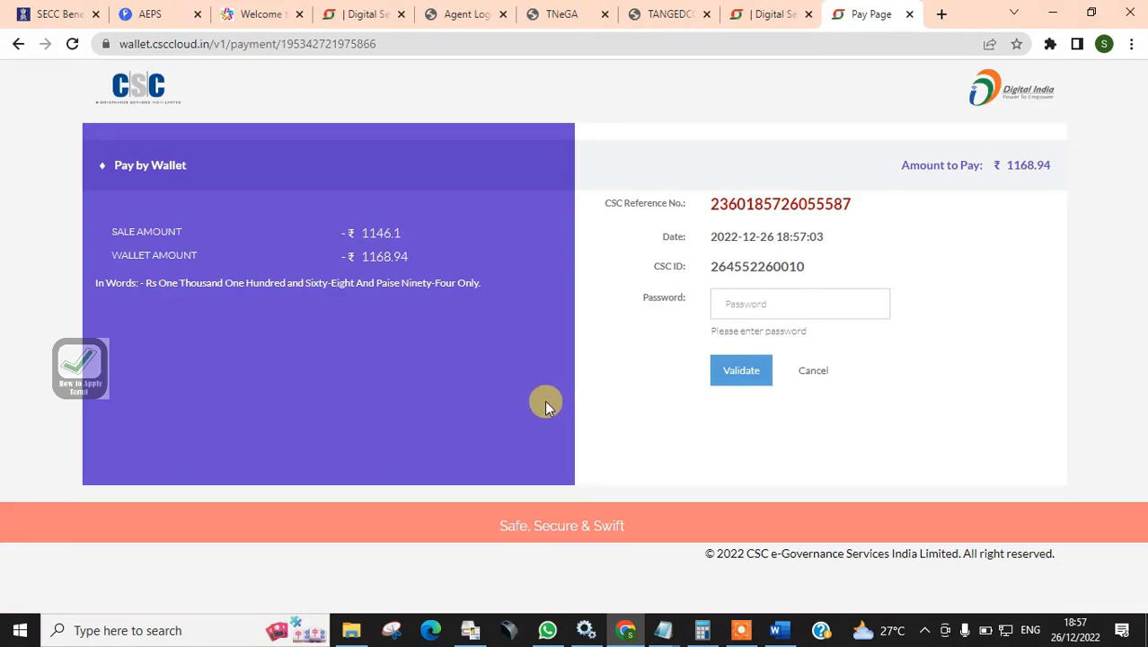
left_click(763, 307)
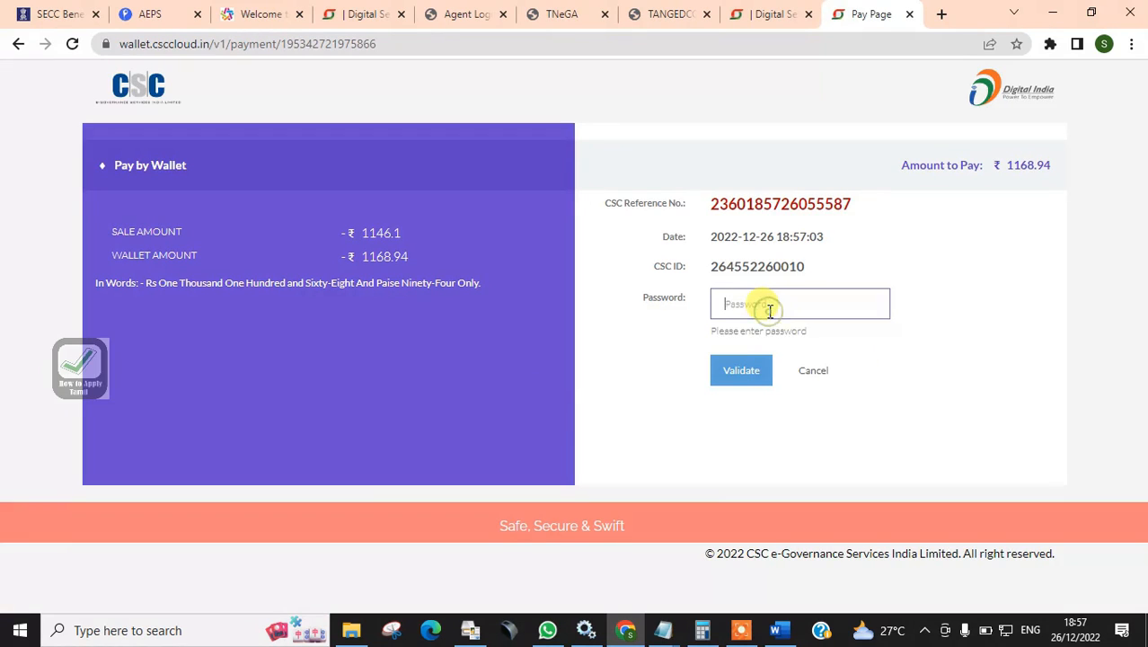
type("••••••")
key("Return")
Enter the 6-digit wallet PIN and confirm the payment of ₹1168.94
left_click(774, 305)
type("•")
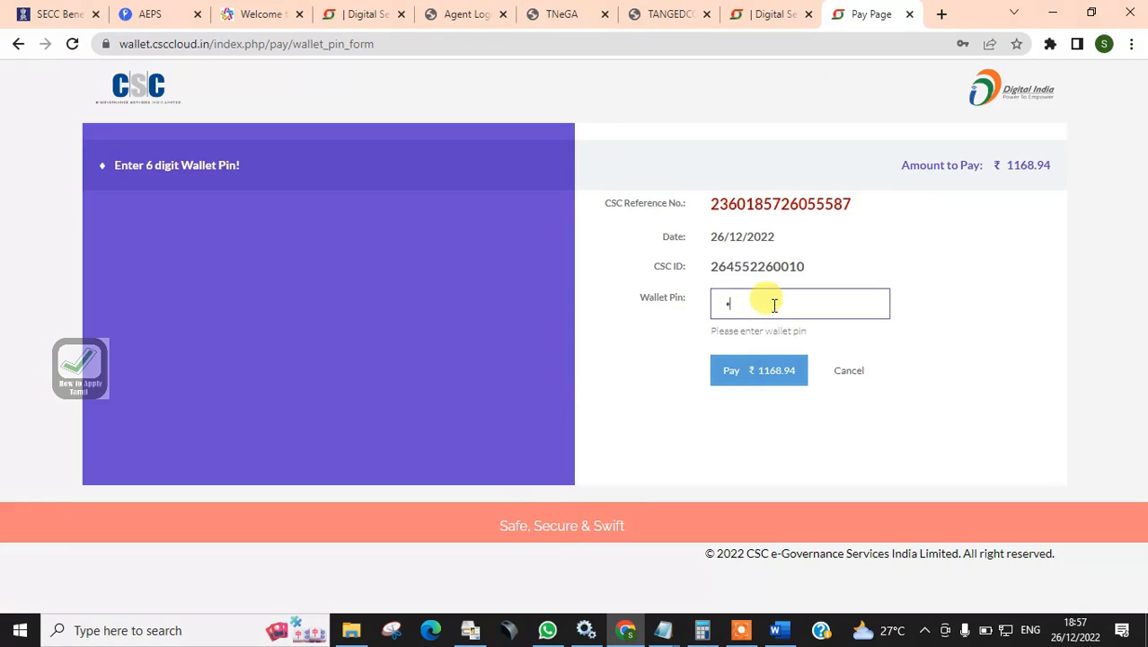
type("•••••")
key("Return")
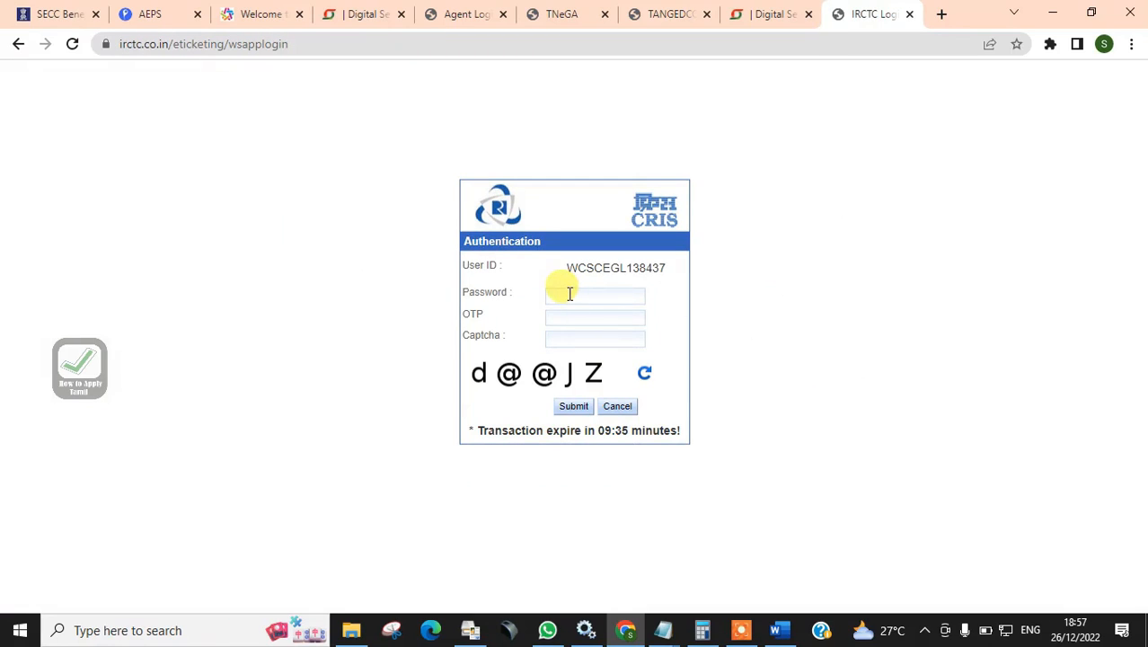
Enter the captcha characters on the IRCTC authentication page
left_click(566, 340)
type("d")
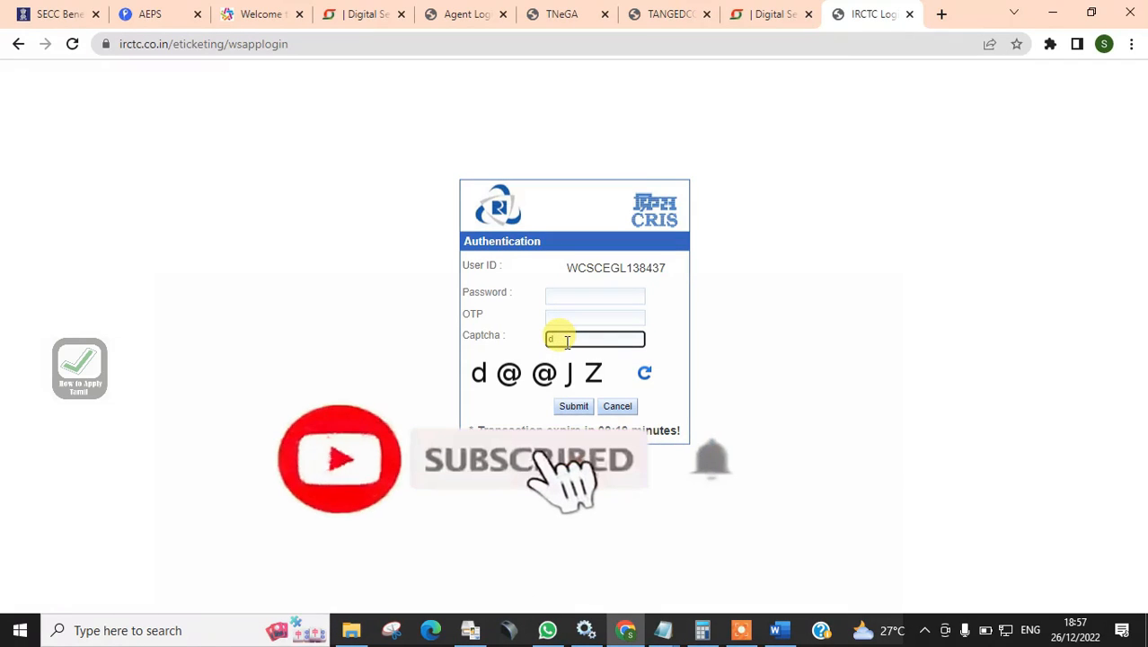
type("@")
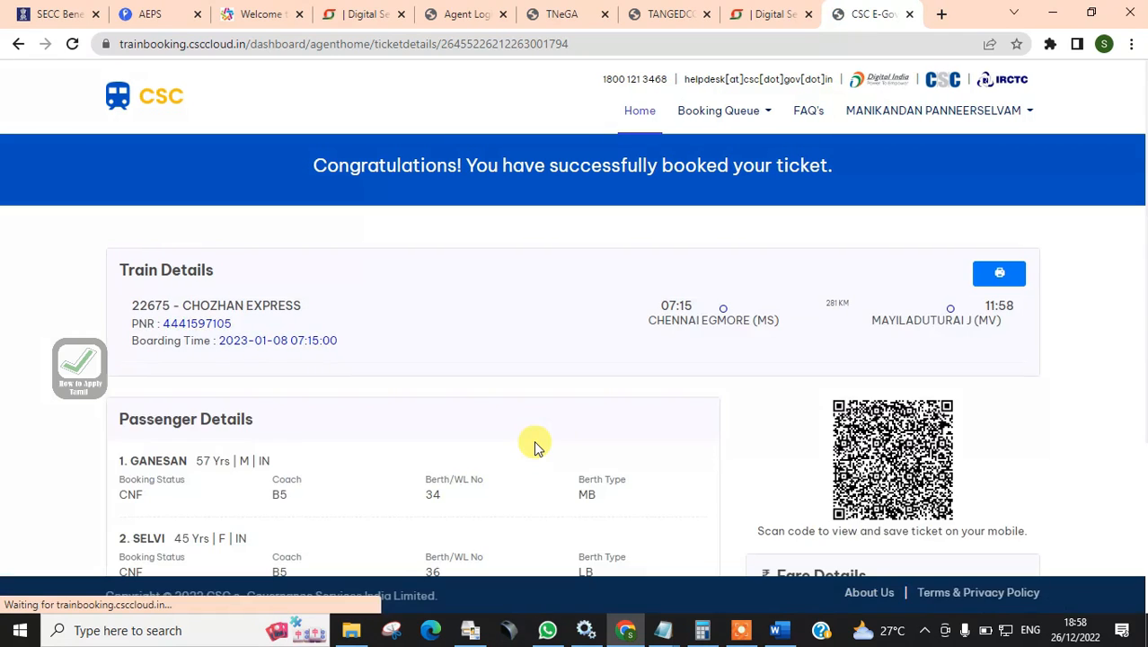
Open the booked ticket's printable slip and start printing it
scroll(698, 350, "down", 2)
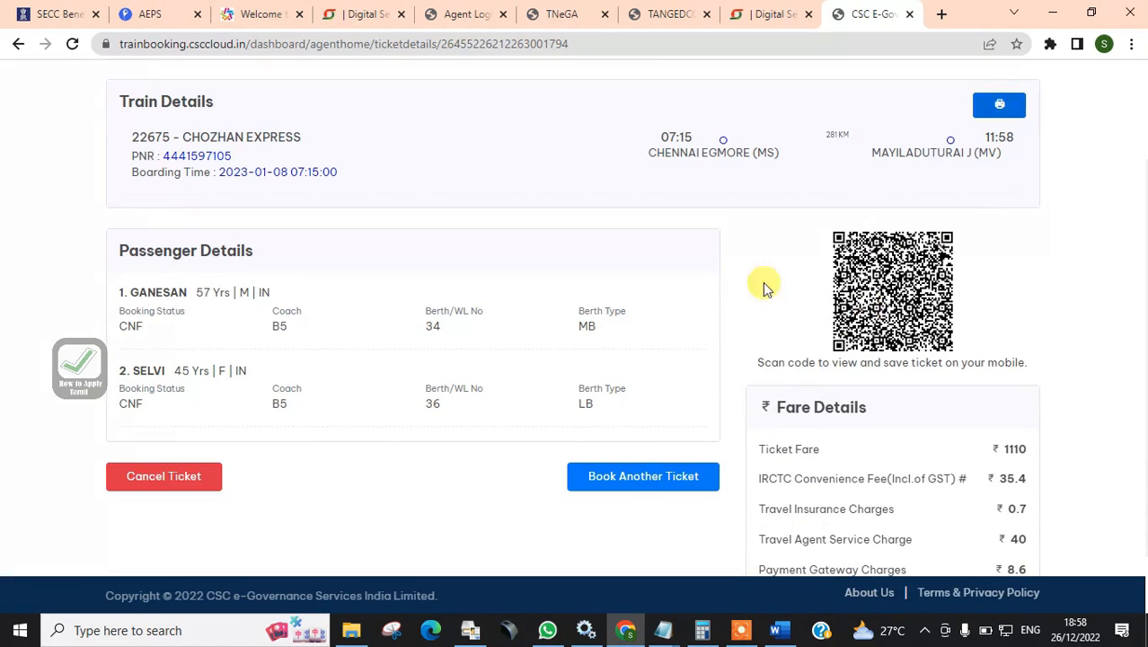
left_click(997, 105)
scroll(605, 384, "down", 15)
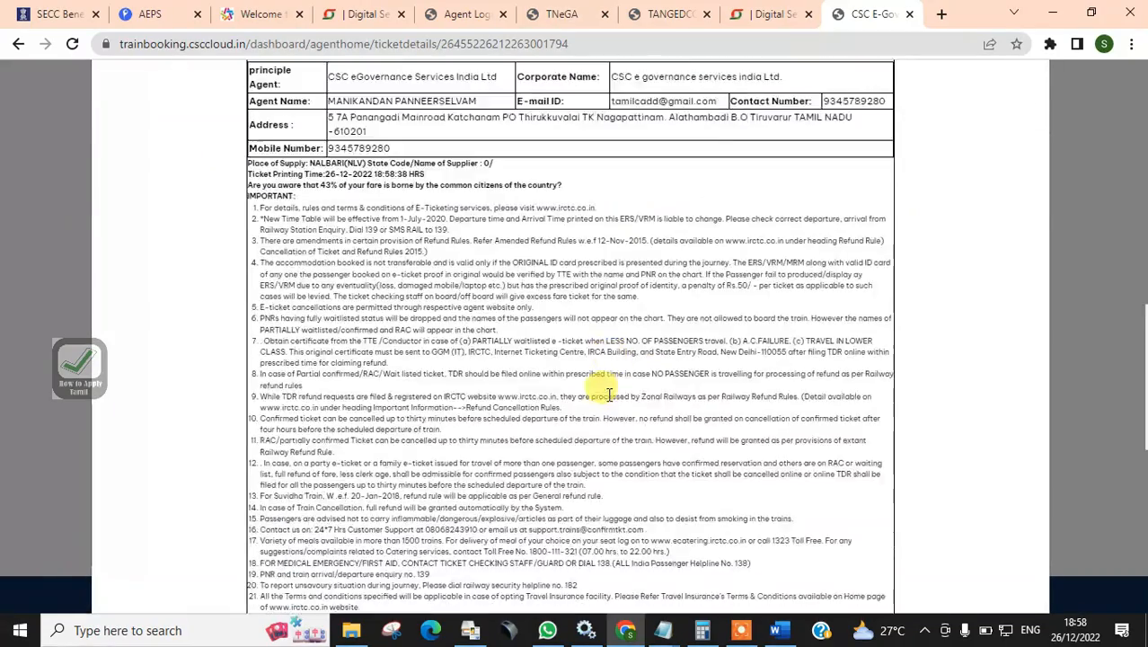
left_click(1000, 559)
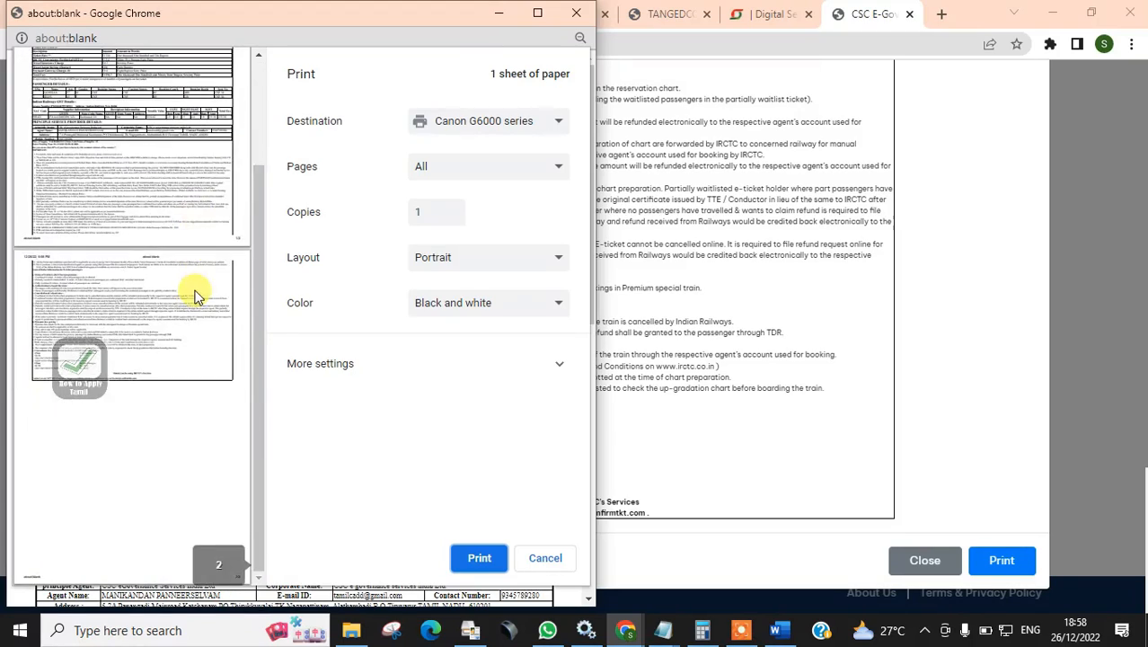
In the print dialog, expand more settings and set the pages to Custom, page 1
left_click_drag(442, 23, 647, 66)
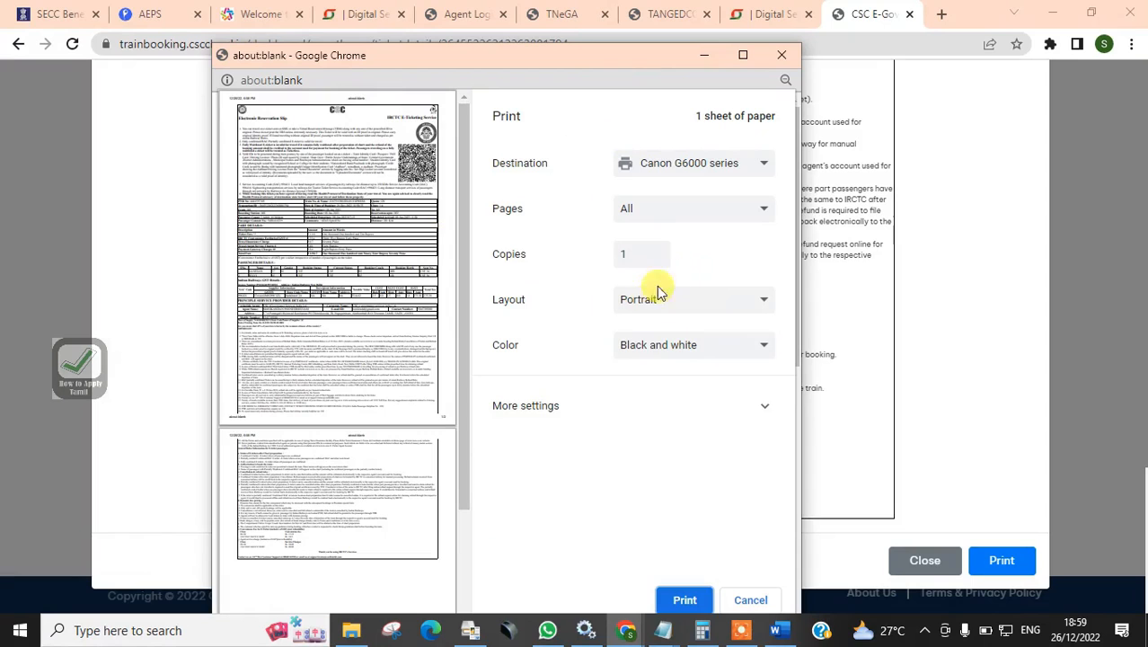
left_click(638, 405)
scroll(463, 386, "down", 3)
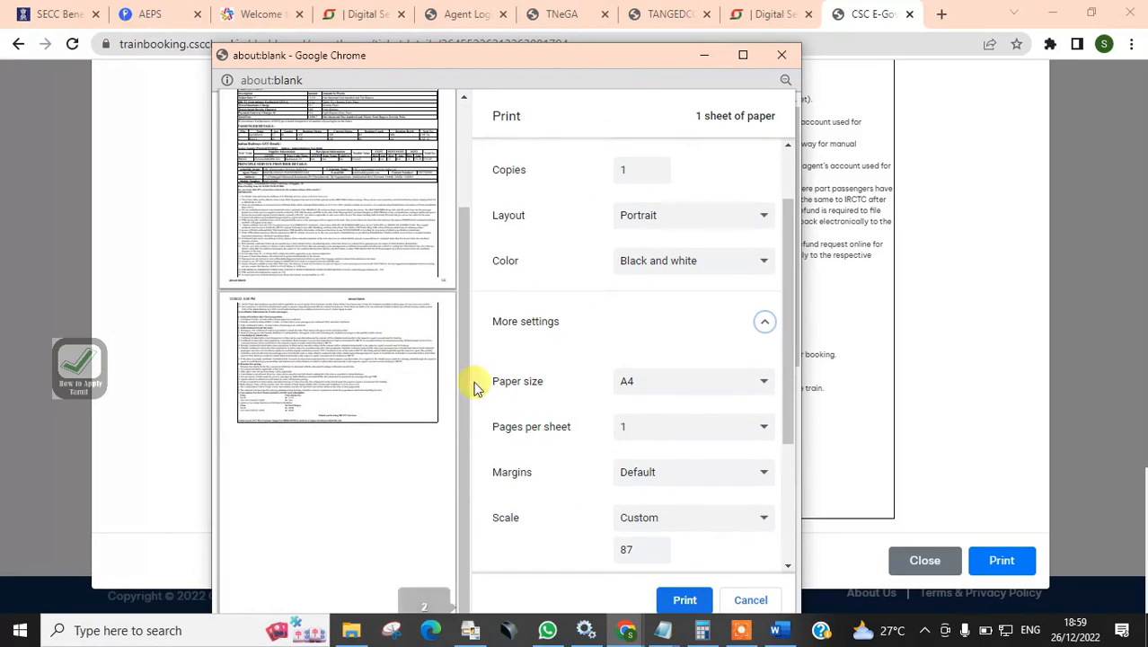
scroll(665, 193, "up", 2)
left_click(650, 209)
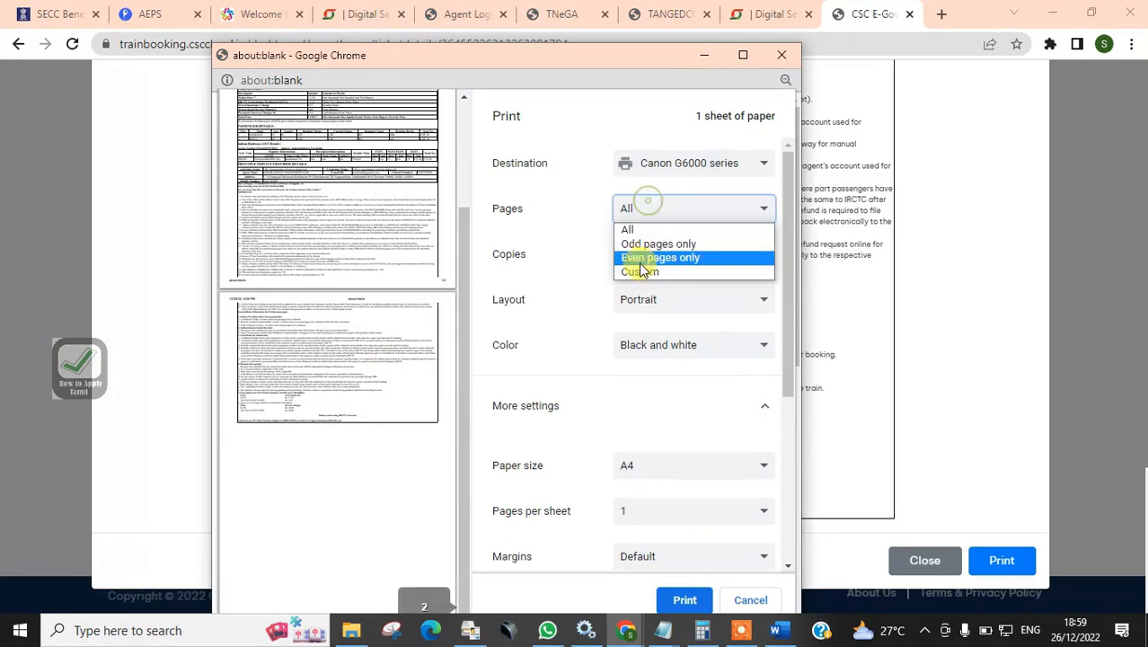
left_click(646, 267)
type("1")
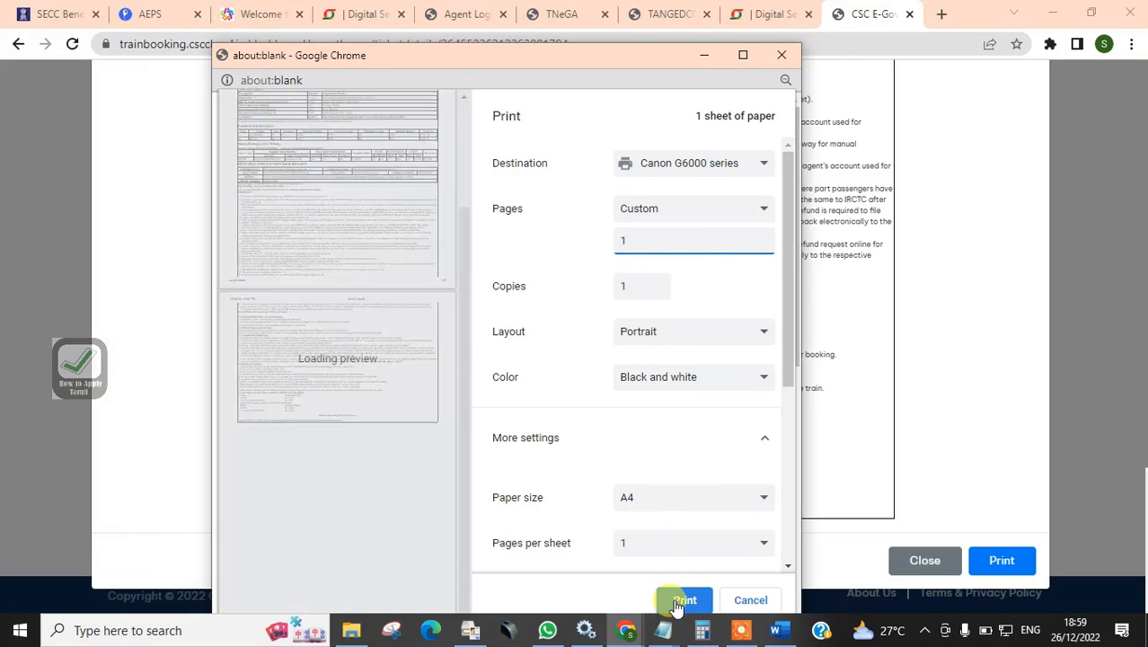